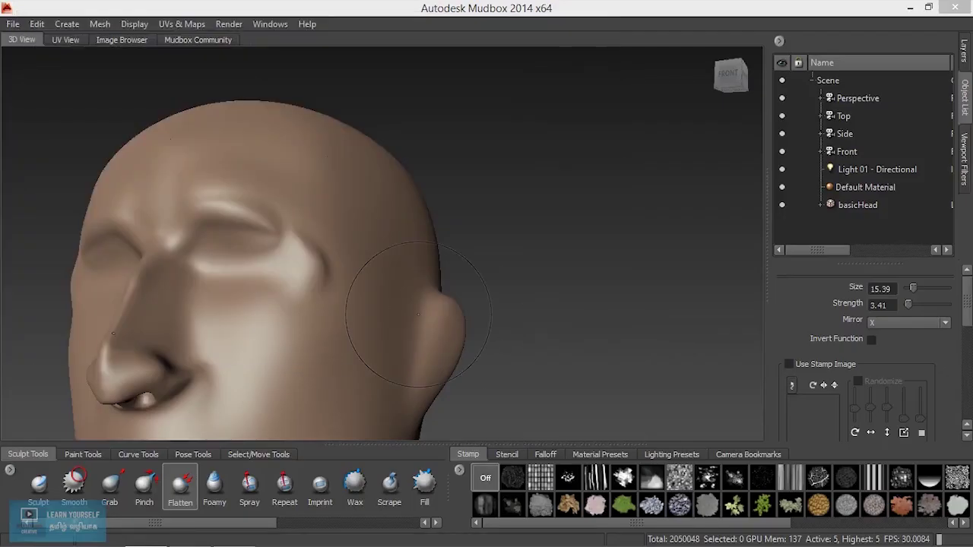
Step: Orbit and zoom in on the head's nose and cheek
alt+drag(119, 307, 168, 386)
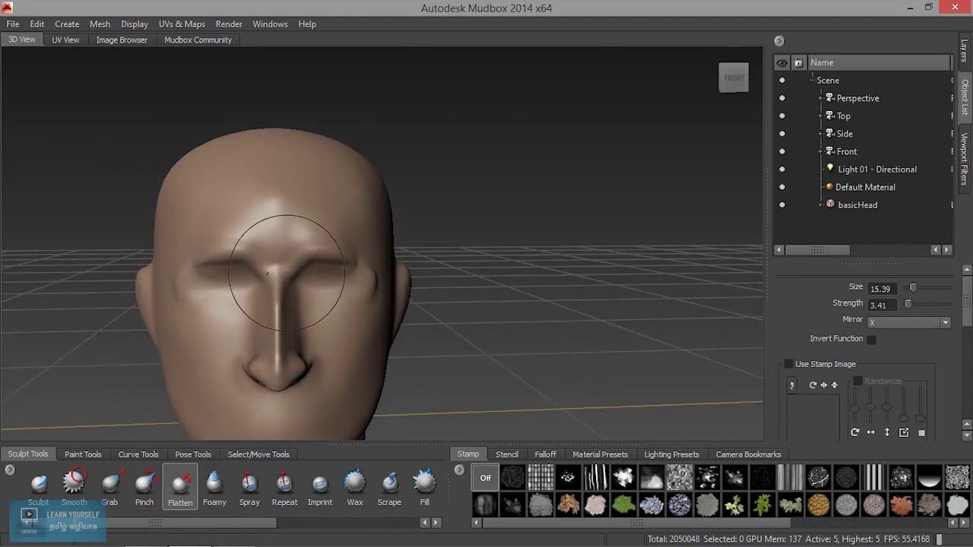
scroll(361, 256, up, 3)
mouse_move(361, 257)
alt+mouse_down()
mouse_move(260, 228)
mouse_move(242, 254)
alt+mouse_up()
scroll(237, 224, up, 2)
scroll(239, 258, up, 2)
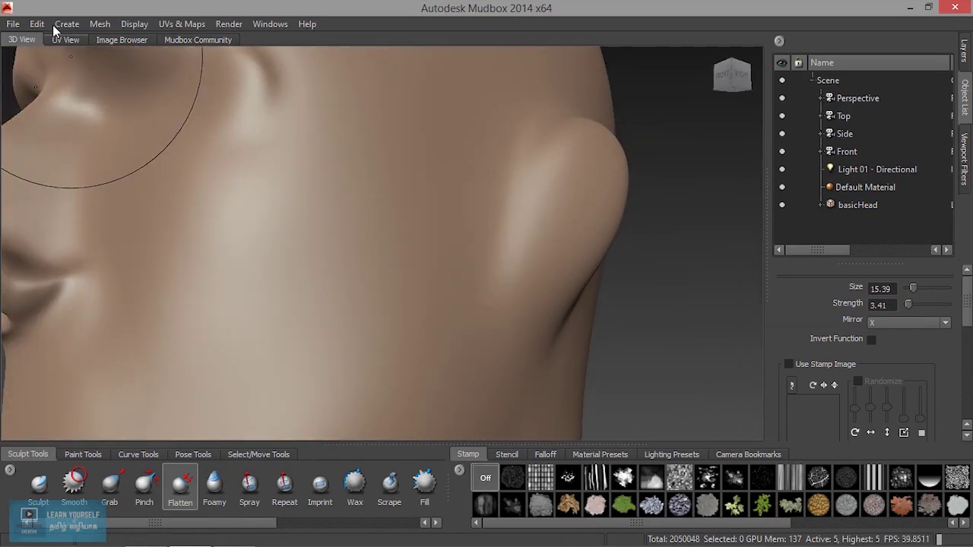
Step: Start a new scene without saving the head, create a plane, and subdivide it to level 6
click(14, 25)
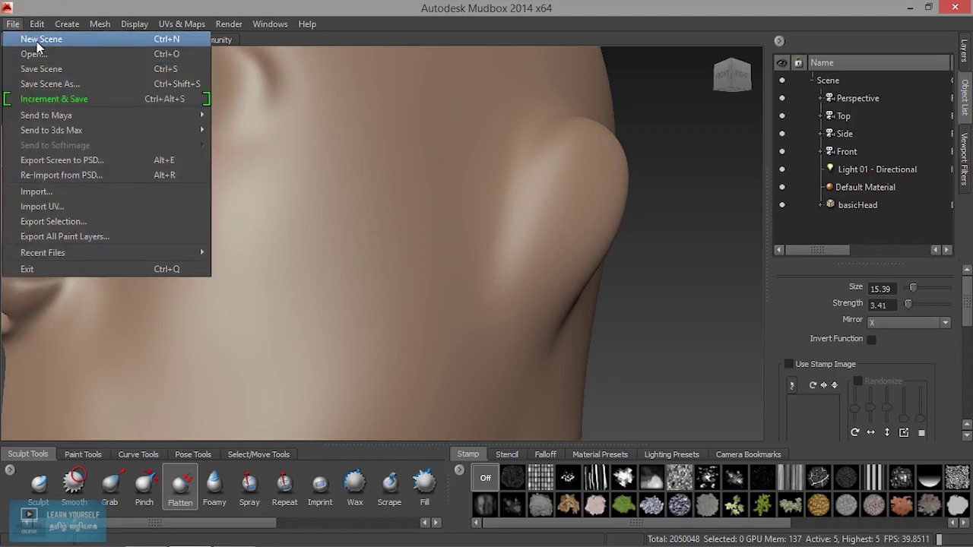
click(37, 41)
click(487, 296)
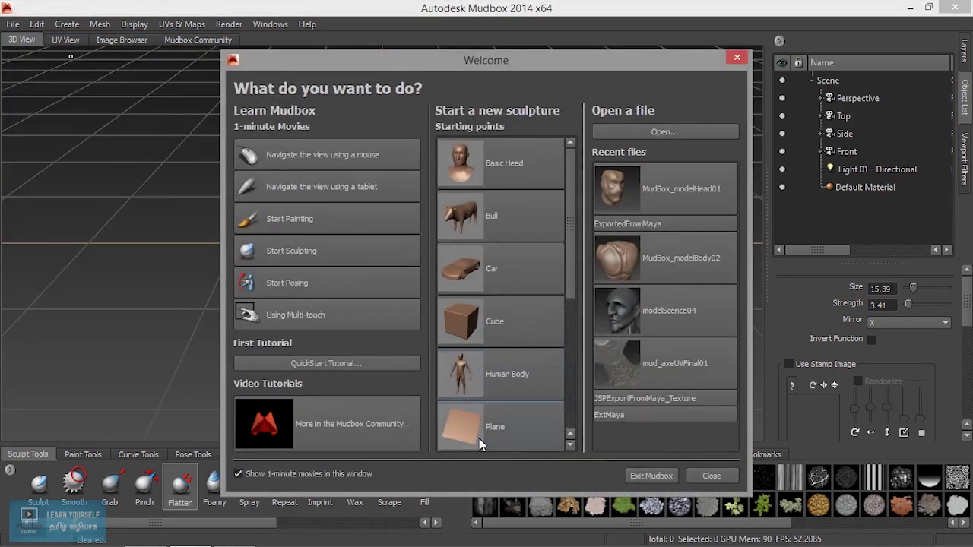
click(479, 431)
mouse_move(460, 317)
alt+mouse_down()
mouse_move(430, 326)
mouse_move(481, 326)
mouse_move(454, 298)
alt+mouse_up()
key(shift+d)
key(shift+d)
key(shift+d)
key(shift+d)
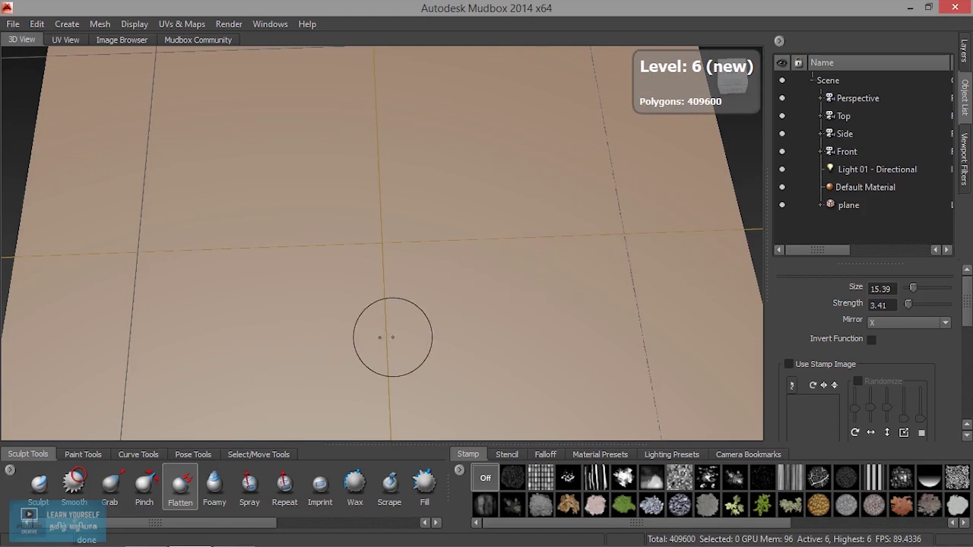
Step: Turn mirroring off, try a curved Sculpt stroke on the plane, and undo it
click(902, 322)
click(874, 337)
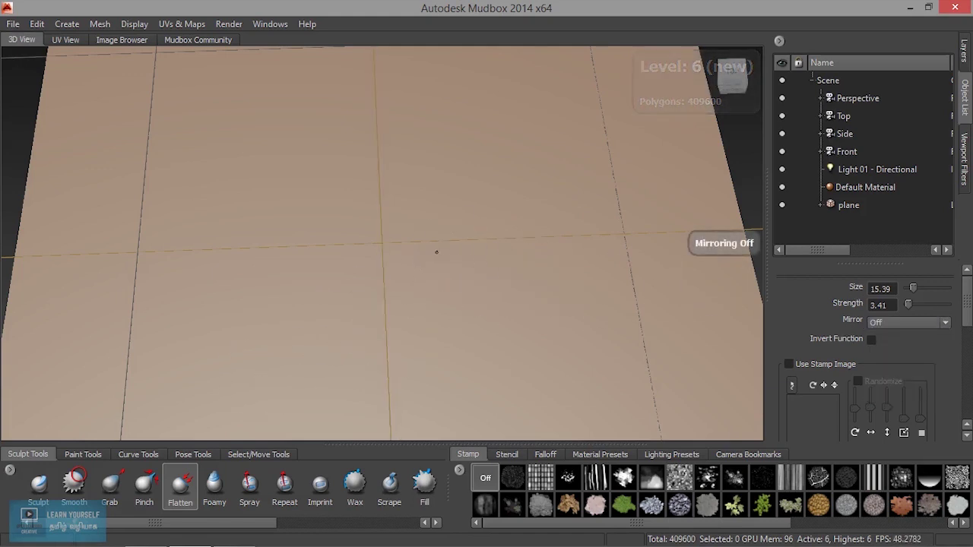
alt+drag(437, 251, 345, 291)
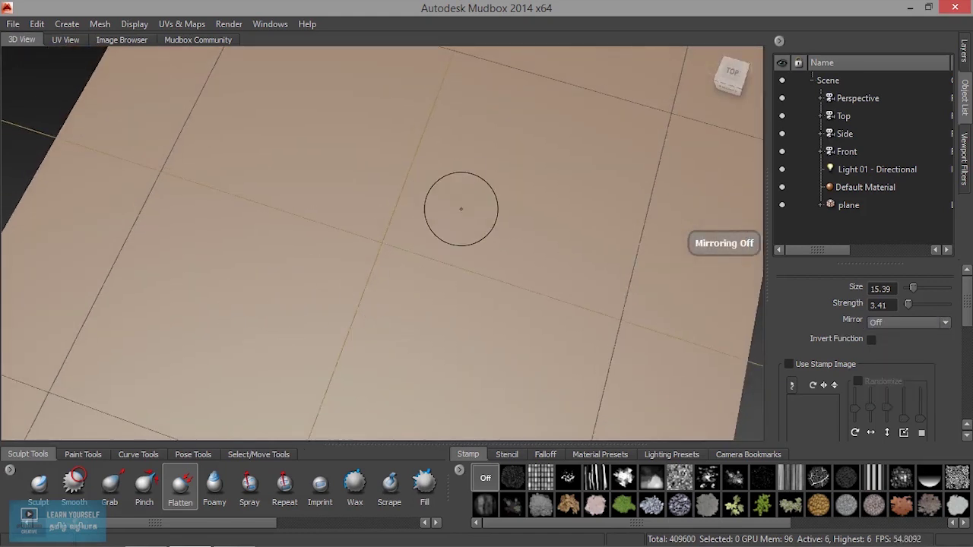
click(38, 482)
drag(219, 287, 538, 167)
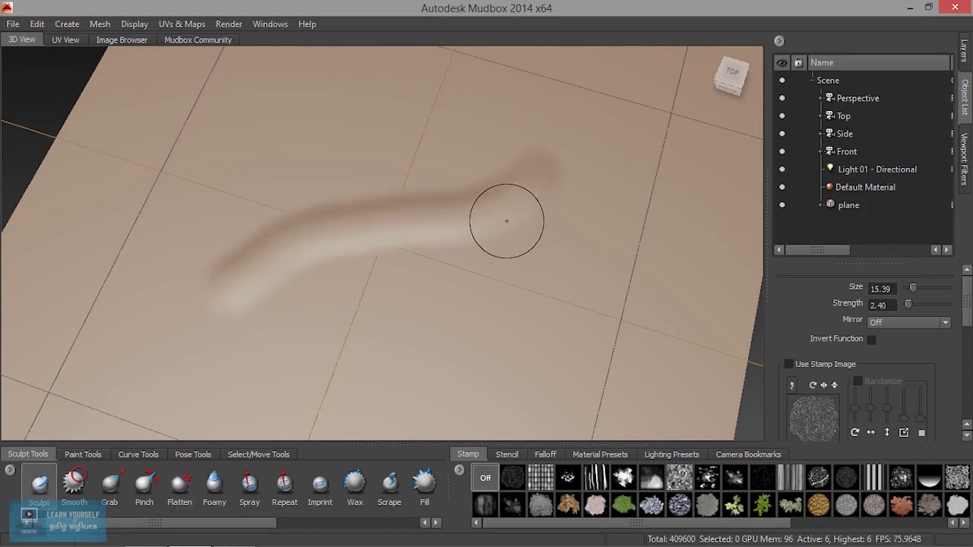
key(ctrl+z)
Step: Raise a tall curving ridge with the Sculpt brush at size 10.69, strength 41.53
mouse_move(165, 290)
mouse_down()
mouse_move(326, 206)
mouse_move(536, 126)
mouse_up()
alt+drag(527, 233, 528, 178)
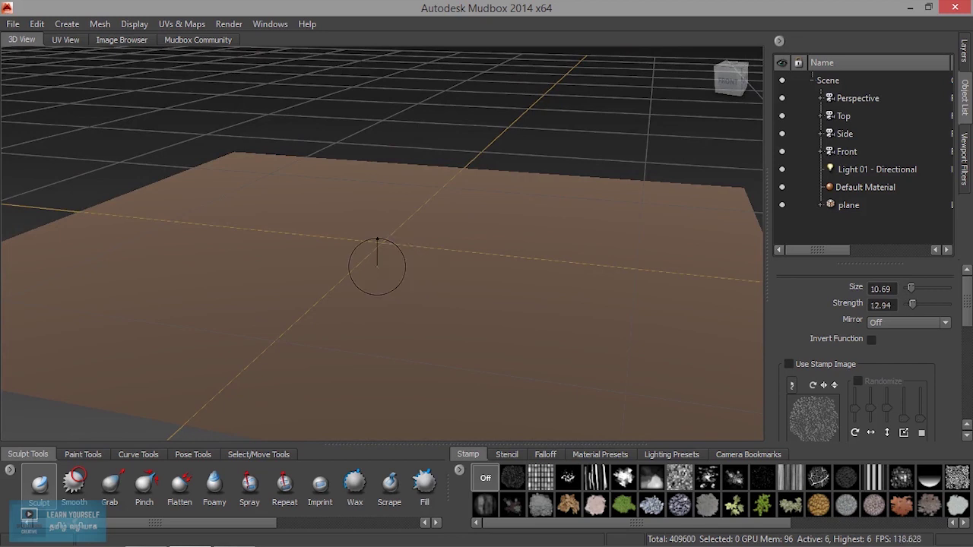
alt+drag(480, 309, 376, 355)
mouse_move(257, 368)
mouse_down()
mouse_move(403, 259)
mouse_move(470, 174)
mouse_up()
alt+right_drag(358, 274, 582, 321)
mouse_move(582, 321)
alt+mouse_down()
mouse_move(456, 321)
mouse_move(495, 277)
mouse_move(430, 233)
alt+mouse_up()
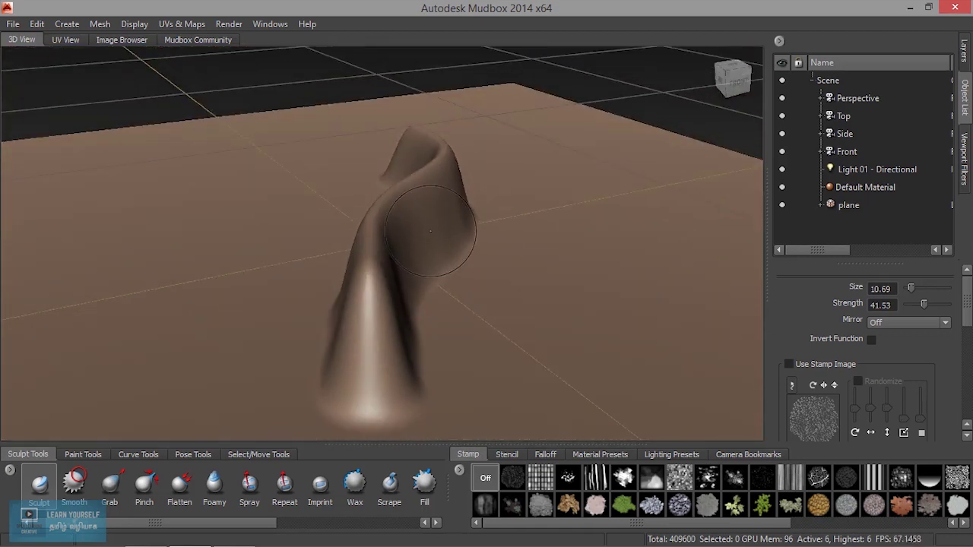
alt+drag(409, 306, 251, 411)
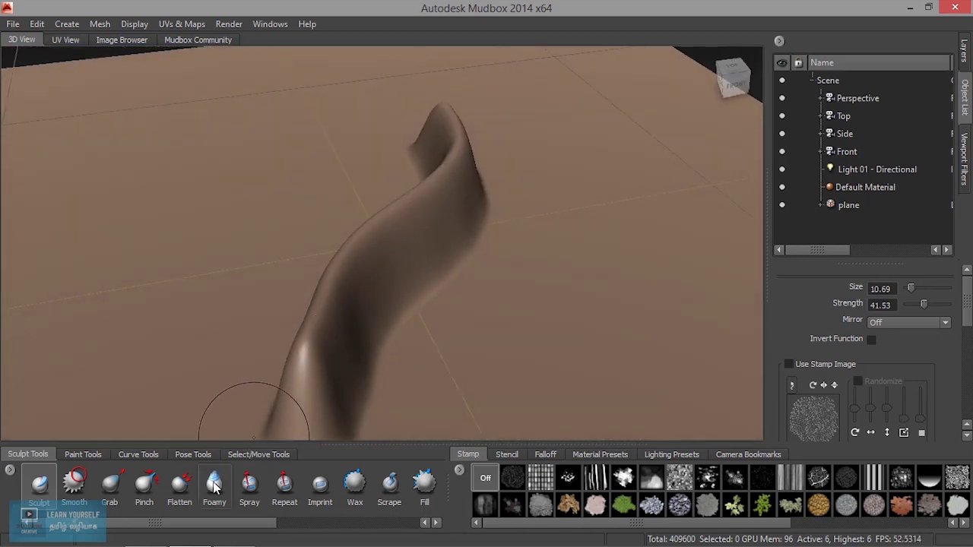
Step: Pinch along the ridge crest at strength 35.87, orbiting around to sharpen it into a line
click(152, 502)
alt+drag(282, 348, 217, 337)
alt+drag(285, 339, 264, 339)
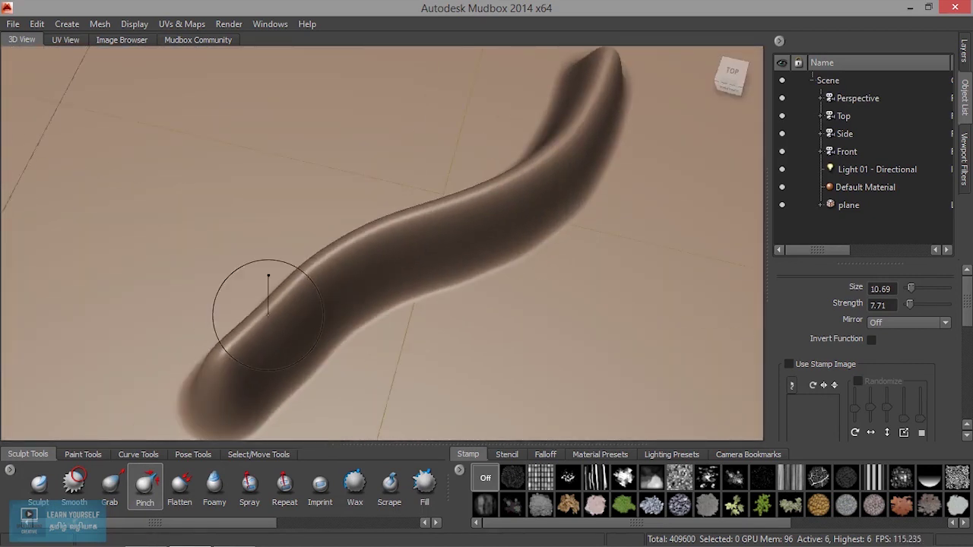
drag(267, 197, 396, 304)
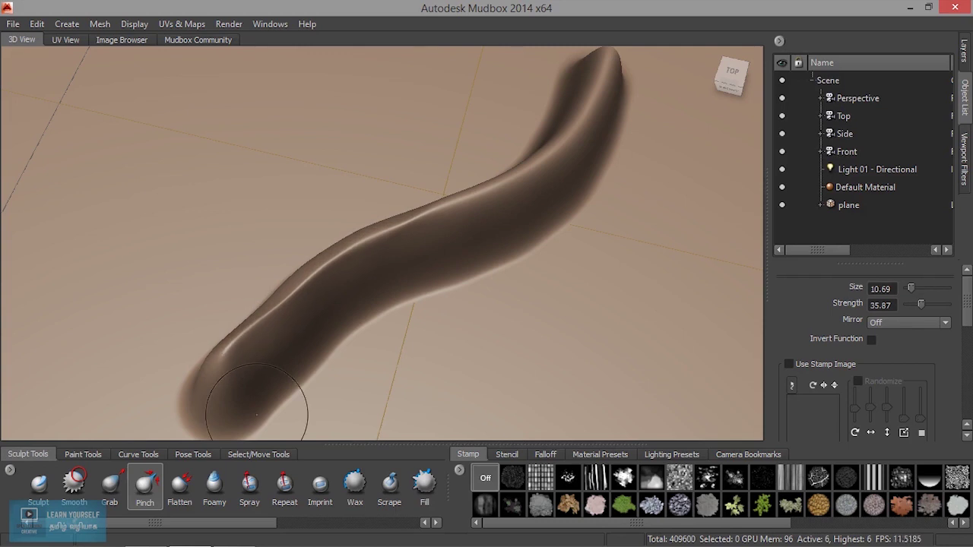
alt+drag(256, 415, 256, 385)
alt+drag(214, 339, 384, 261)
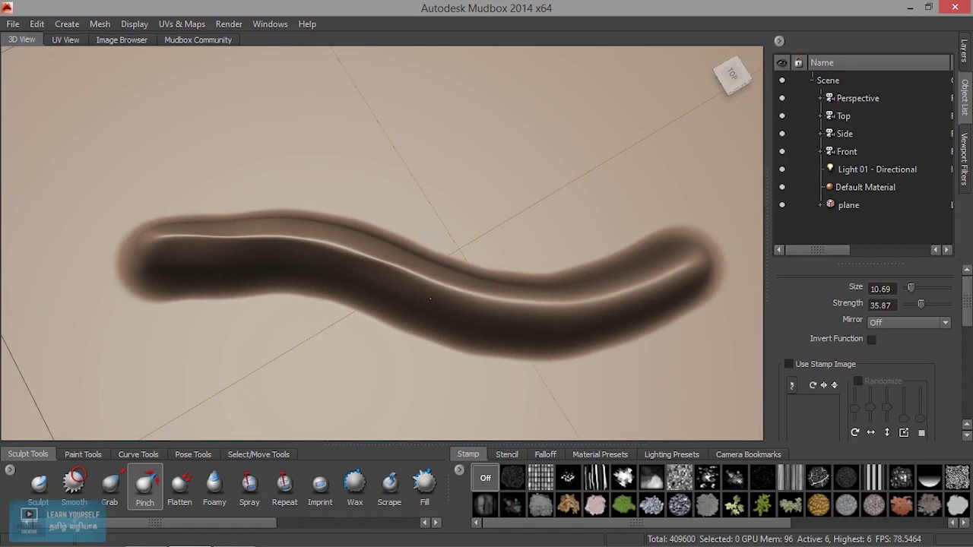
alt+drag(505, 310, 417, 287)
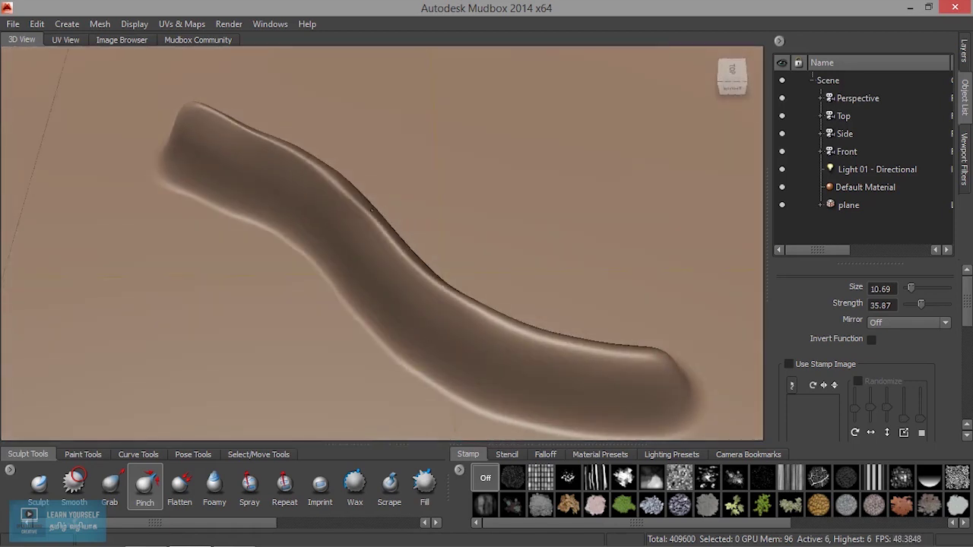
alt+drag(556, 343, 402, 358)
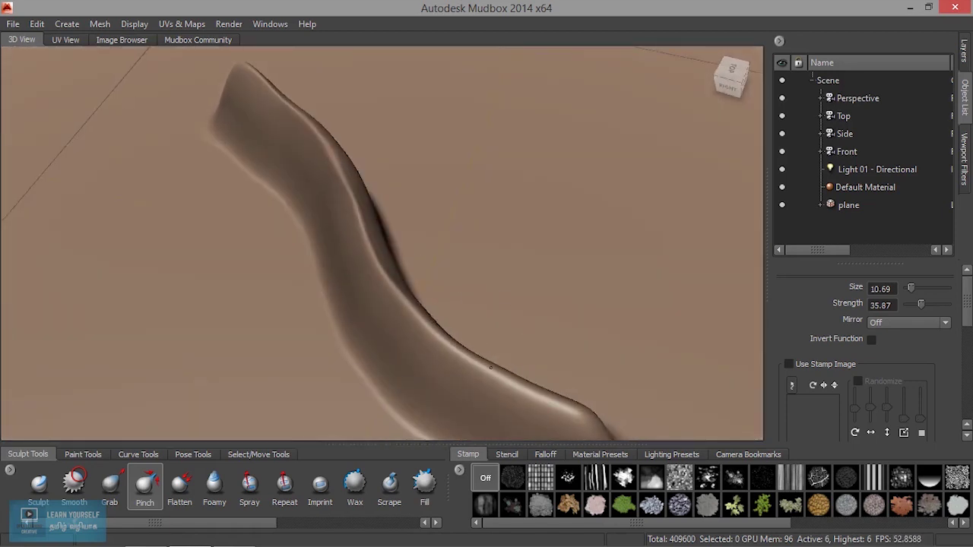
alt+drag(447, 364, 389, 301)
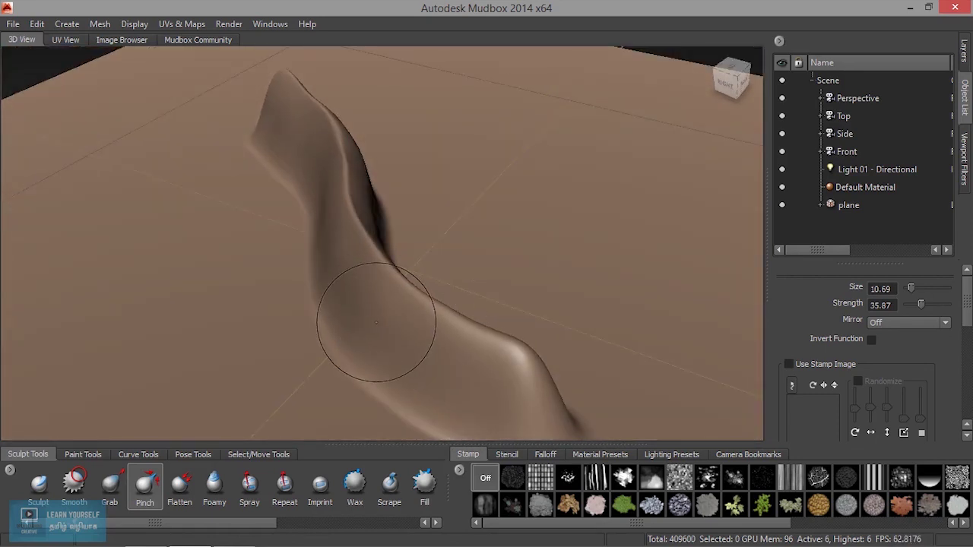
alt+drag(452, 314, 254, 260)
Step: Flatten the ridge's upper crest with the Flatten brush at strength 3.41
click(180, 487)
alt+right_drag(254, 259, 304, 259)
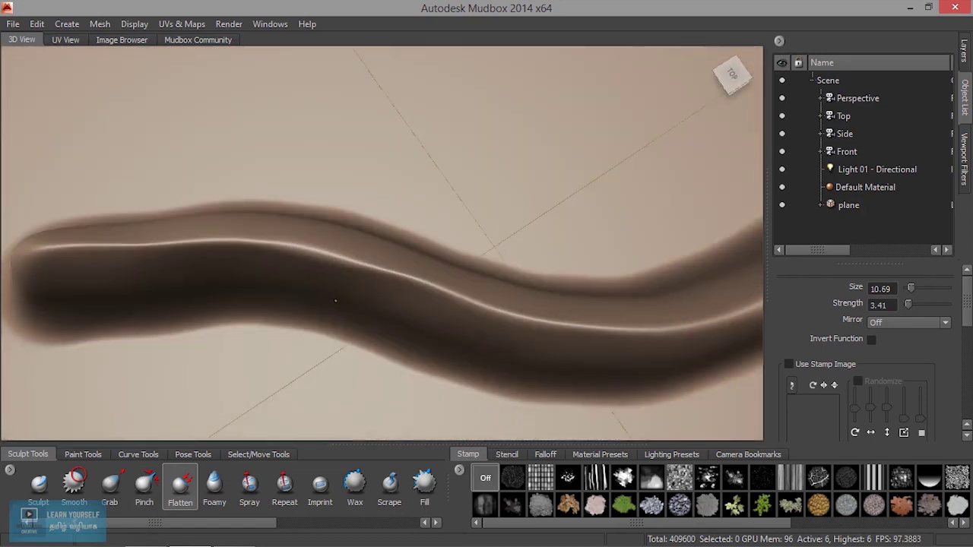
mouse_move(357, 260)
mouse_down()
mouse_move(229, 244)
mouse_move(135, 257)
mouse_up()
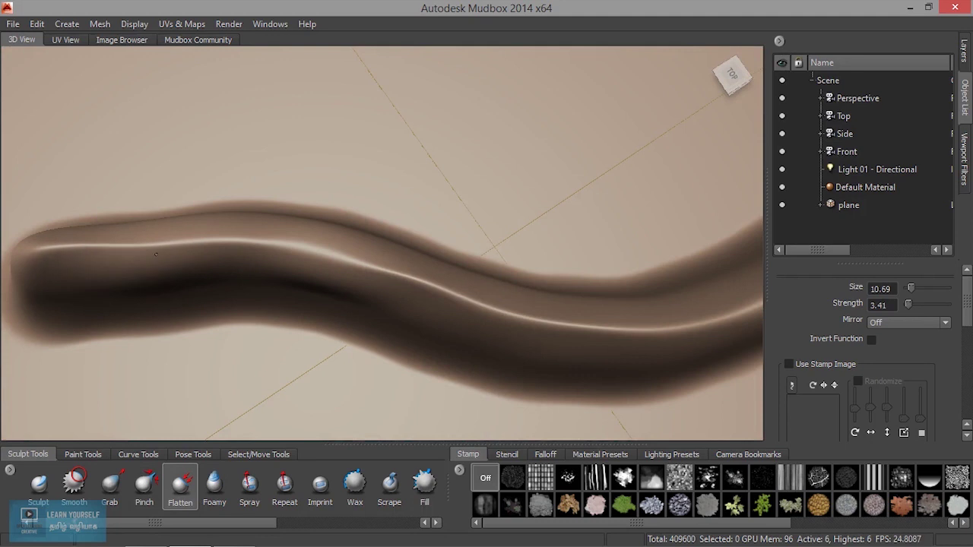
mouse_move(206, 247)
mouse_down()
mouse_move(455, 292)
mouse_move(372, 242)
mouse_move(457, 301)
mouse_up()
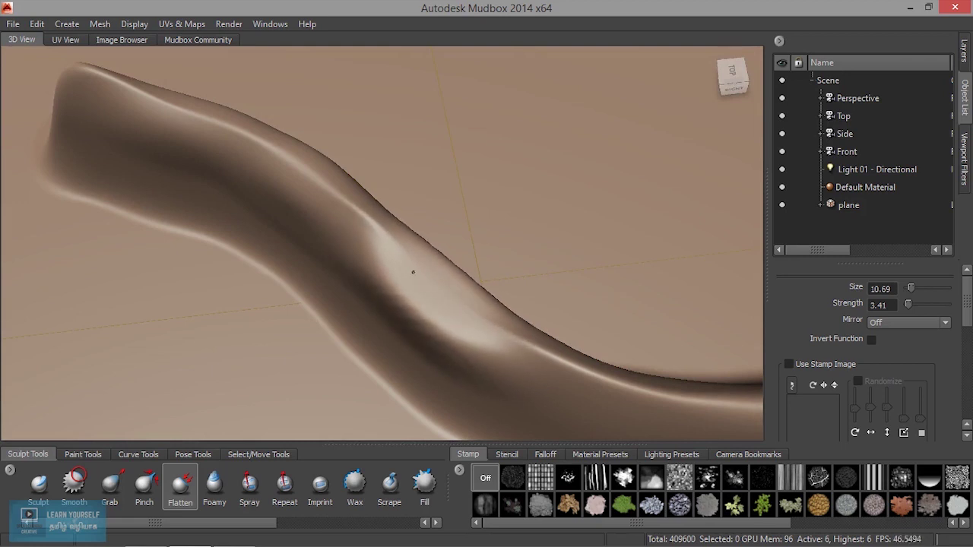
mouse_move(446, 297)
alt+mouse_down()
mouse_move(552, 289)
mouse_move(514, 294)
alt+mouse_up()
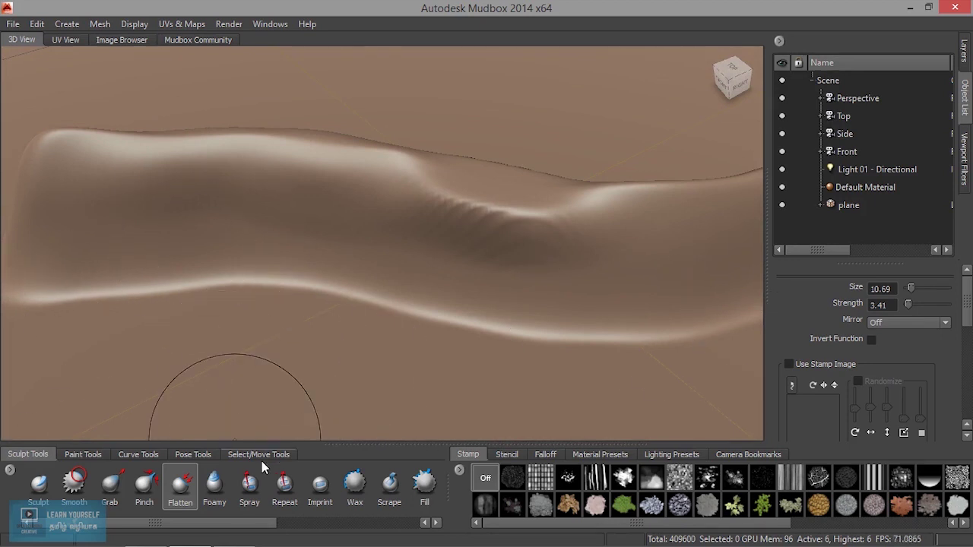
click(228, 492)
Step: Carve depressions and foamy texture into the ridge, then set the Foamy brush size to 18.14
mouse_move(386, 239)
mouse_down()
mouse_move(471, 217)
mouse_move(517, 228)
mouse_up()
drag(435, 205, 463, 220)
mouse_move(337, 195)
mouse_down()
mouse_move(317, 235)
mouse_move(169, 220)
mouse_move(224, 329)
mouse_up()
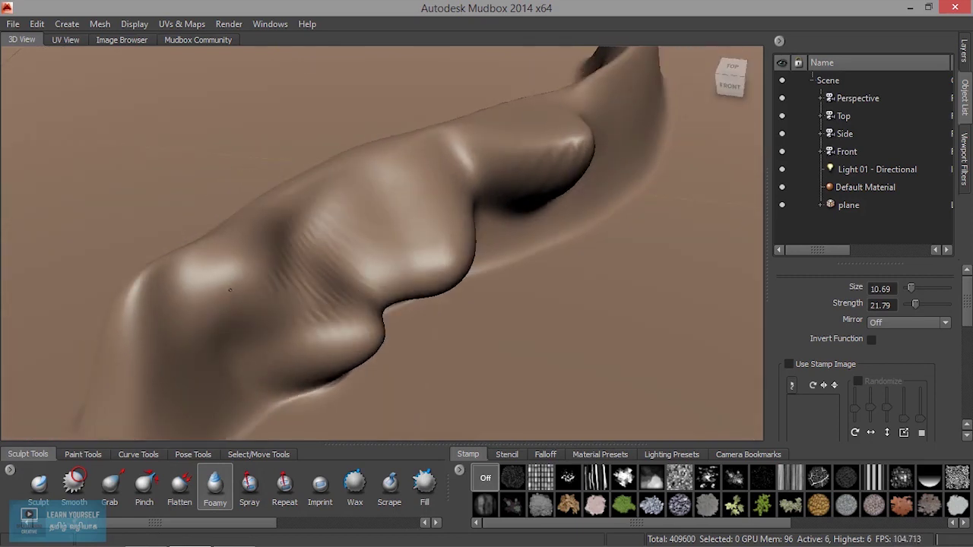
alt+drag(198, 394, 337, 402)
mouse_move(380, 326)
mouse_down()
mouse_move(372, 279)
mouse_move(425, 296)
mouse_up()
mouse_move(471, 213)
mouse_down()
mouse_move(402, 162)
mouse_move(329, 248)
mouse_move(358, 271)
mouse_move(161, 220)
mouse_move(256, 347)
mouse_move(320, 330)
mouse_move(359, 357)
mouse_up()
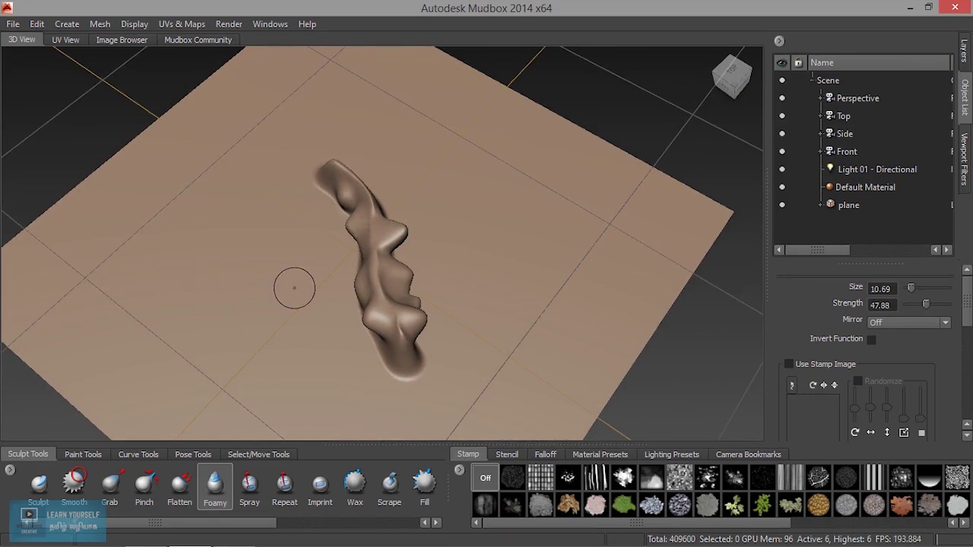
drag(294, 276, 278, 319)
Step: Raise bumps and front and back hill ridges left of the main ridge with Foamy strokes
mouse_move(228, 354)
mouse_down()
mouse_move(215, 244)
mouse_move(183, 334)
mouse_move(263, 299)
mouse_up()
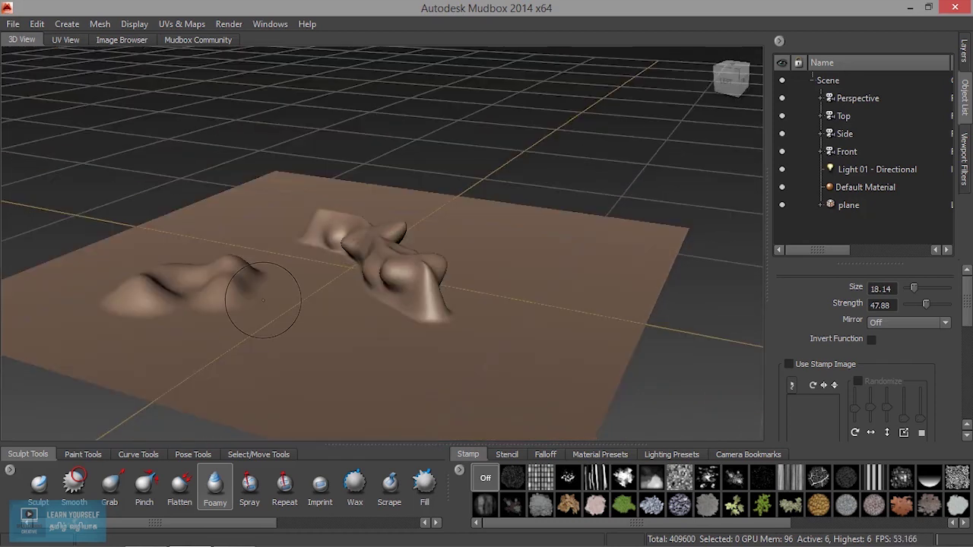
mouse_move(213, 329)
mouse_down()
mouse_move(251, 315)
mouse_move(68, 315)
mouse_move(111, 279)
mouse_up()
drag(186, 248, 257, 253)
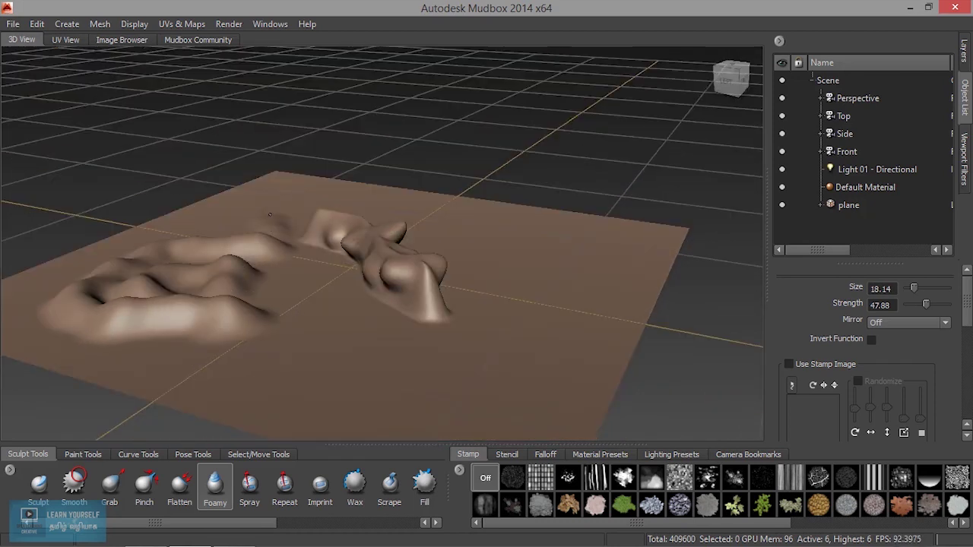
mouse_move(107, 264)
mouse_down()
mouse_move(27, 316)
mouse_move(145, 356)
mouse_move(327, 342)
mouse_move(226, 342)
mouse_move(312, 300)
mouse_move(302, 302)
mouse_move(308, 239)
mouse_move(243, 273)
mouse_move(91, 285)
mouse_move(144, 311)
mouse_move(283, 343)
mouse_move(106, 304)
mouse_move(42, 312)
mouse_move(97, 279)
mouse_up()
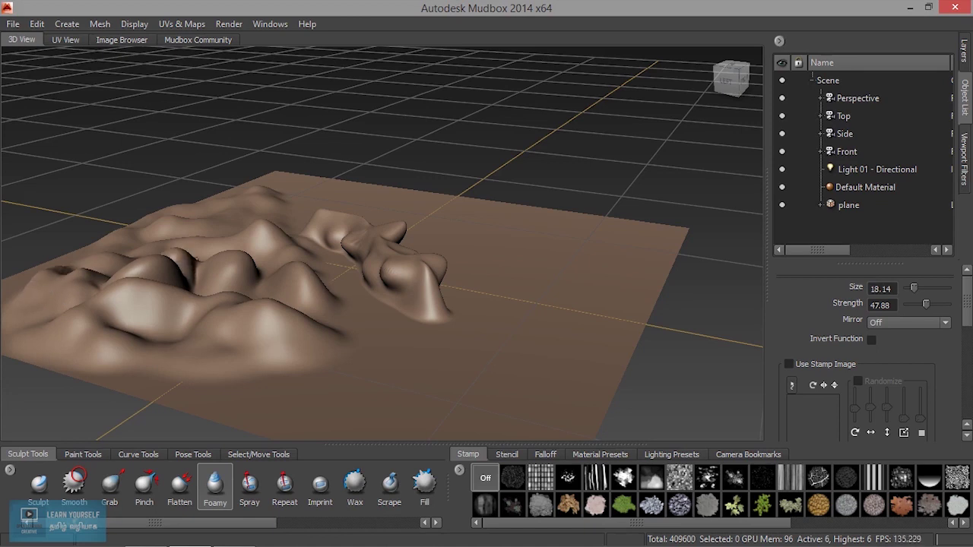
mouse_move(150, 256)
mouse_down()
mouse_move(304, 273)
mouse_move(319, 311)
mouse_move(355, 348)
mouse_move(373, 346)
mouse_move(250, 365)
mouse_move(168, 343)
mouse_move(157, 314)
mouse_move(202, 289)
mouse_move(205, 274)
mouse_up()
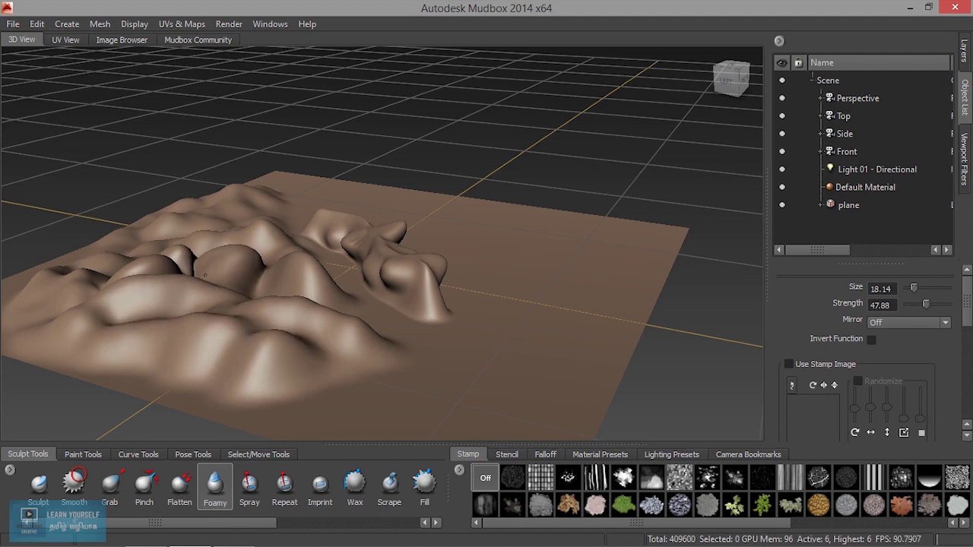
alt+right_drag(185, 242, 408, 245)
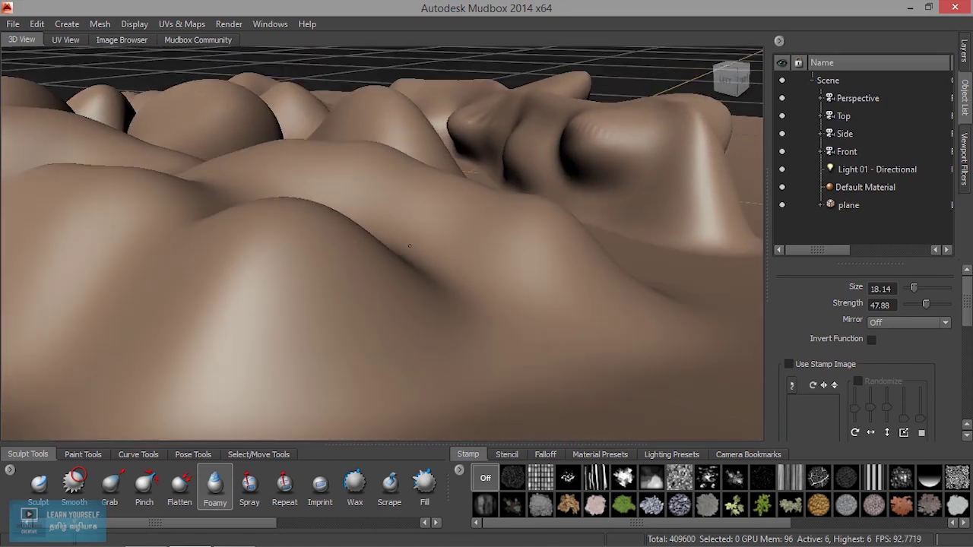
mouse_move(409, 246)
alt+mouse_down()
mouse_move(466, 240)
mouse_move(412, 265)
mouse_move(243, 280)
mouse_move(358, 297)
mouse_move(344, 297)
alt+mouse_up()
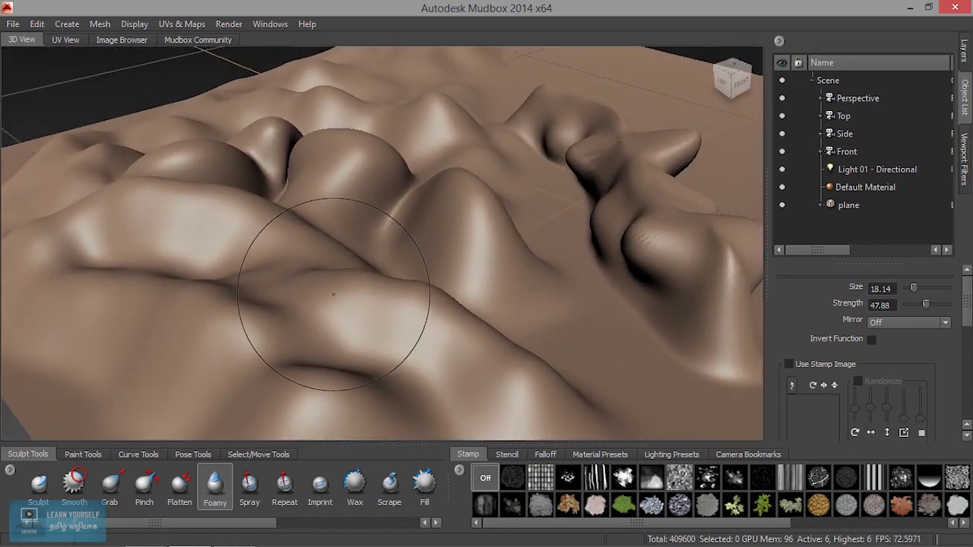
Step: Select the Spray brush at strength 0.32 with a randomized stamp image, then survey the terrain
click(250, 486)
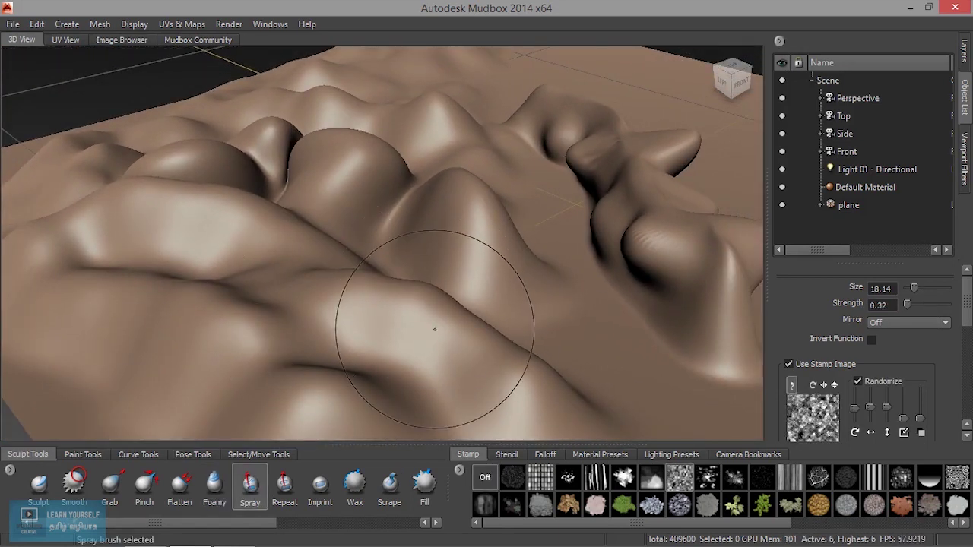
alt+drag(401, 315, 454, 307)
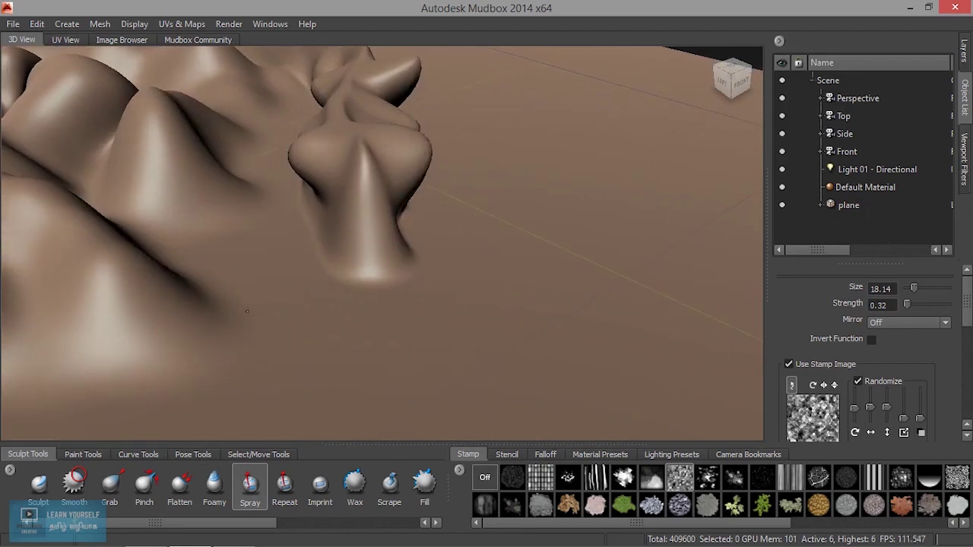
alt+drag(220, 319, 270, 329)
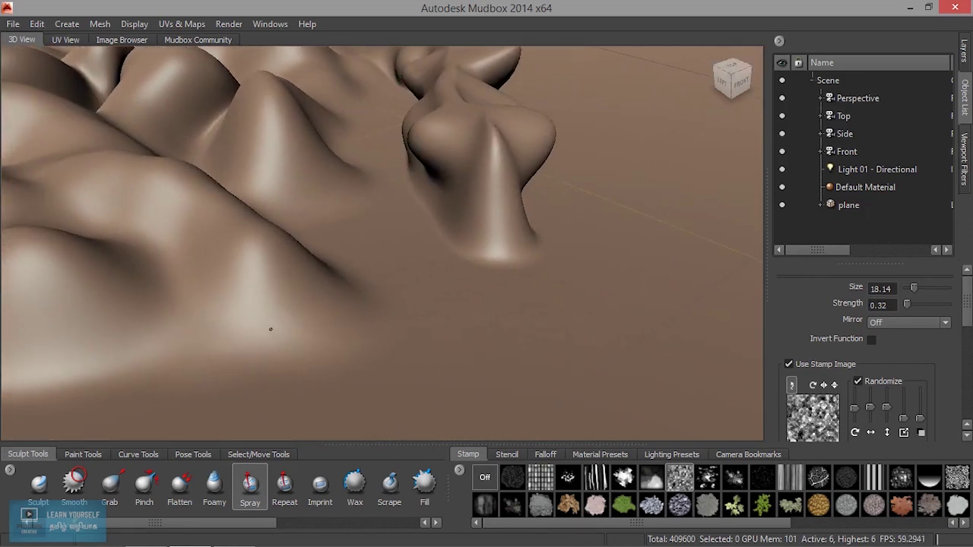
alt+right_drag(279, 329, 259, 303)
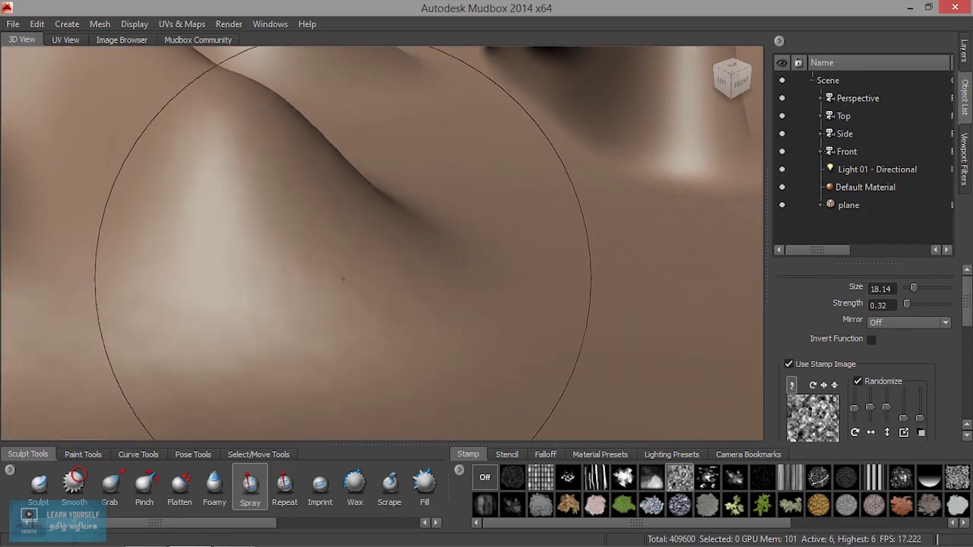
mouse_move(301, 238)
alt+right_down()
mouse_move(163, 292)
mouse_move(196, 435)
alt+right_up()
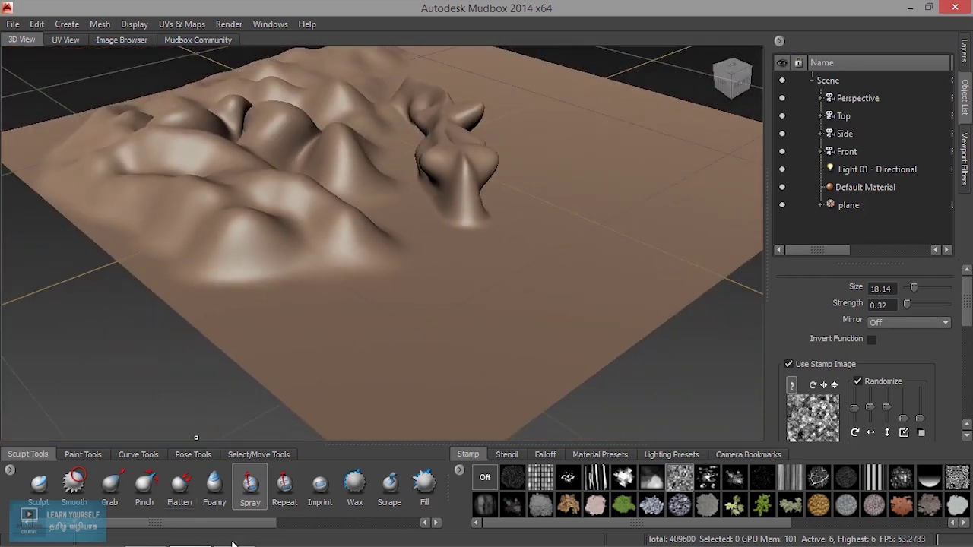
Step: Sculpt trial Repeat-brush ridges and bulges on the terrain, then undo them all
click(284, 484)
alt+drag(352, 304, 354, 314)
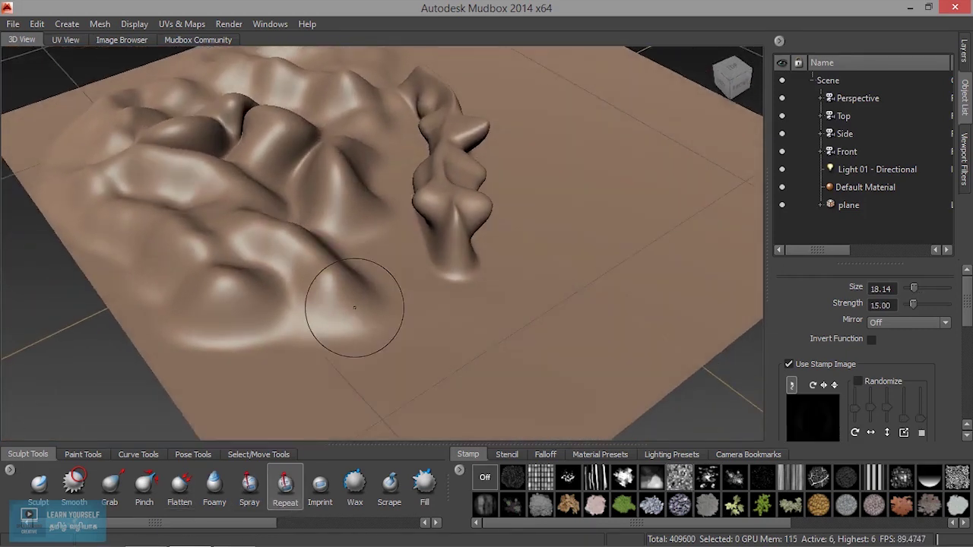
drag(459, 300, 401, 352)
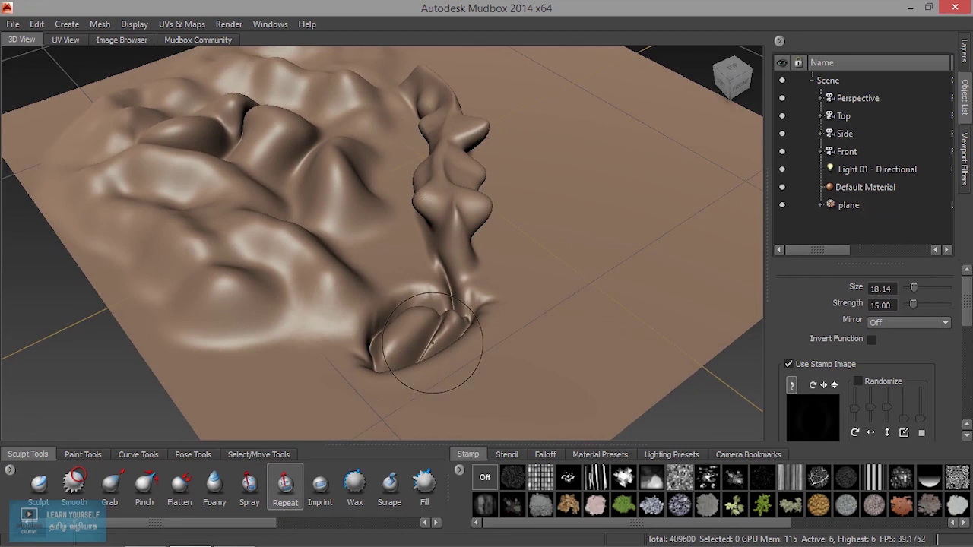
key(ctrl+z)
mouse_move(564, 250)
alt+mouse_down()
mouse_move(576, 259)
mouse_move(432, 340)
mouse_move(603, 363)
mouse_move(327, 426)
mouse_move(273, 262)
mouse_move(365, 262)
alt+mouse_up()
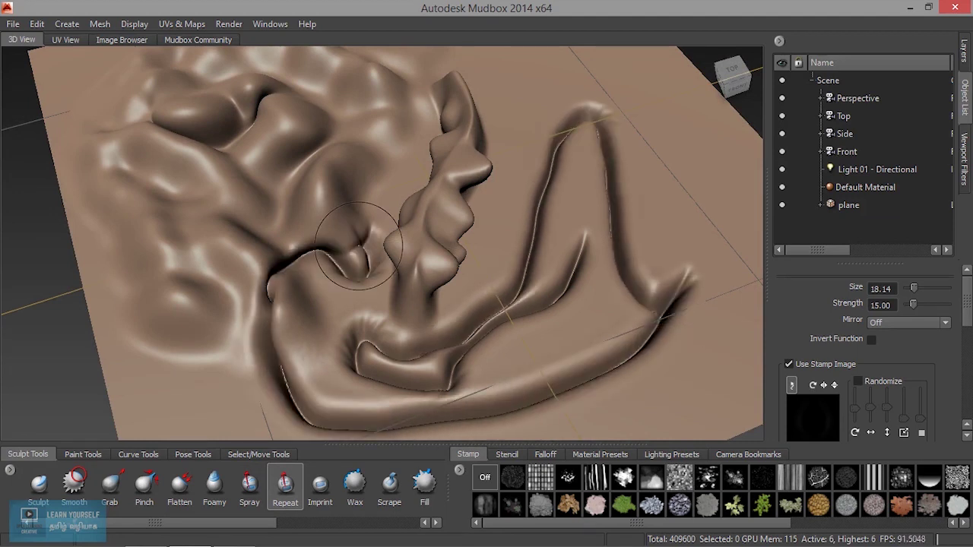
key(ctrl+z)
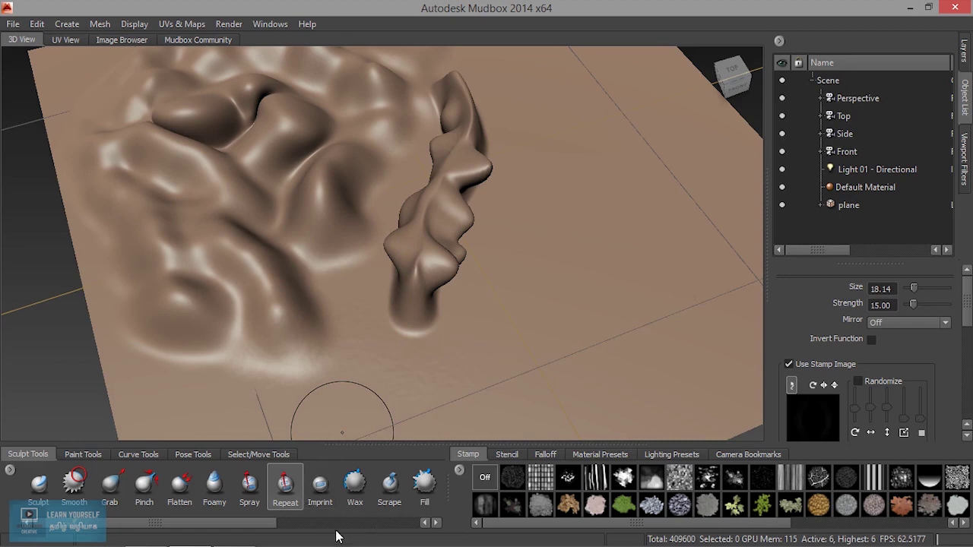
click(320, 490)
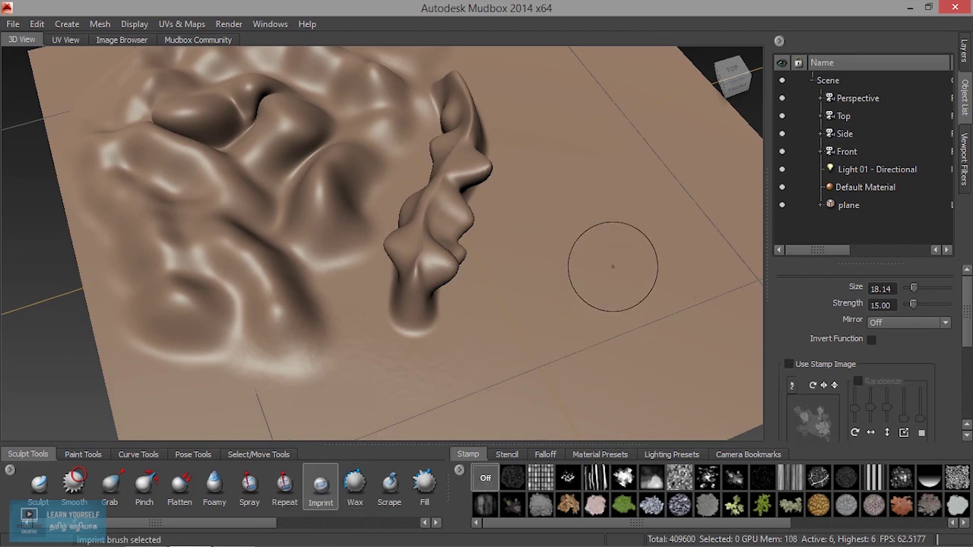
Step: Stamp three Imprint cylinders on the plane, inspect them, then undo them
click(625, 196)
click(561, 251)
click(466, 364)
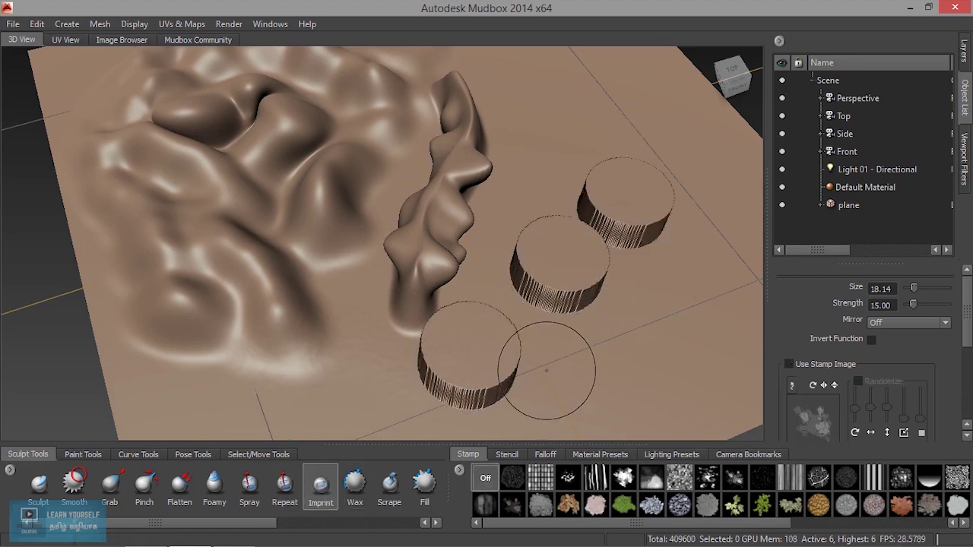
alt+drag(471, 357, 333, 274)
scroll(332, 275, up, 5)
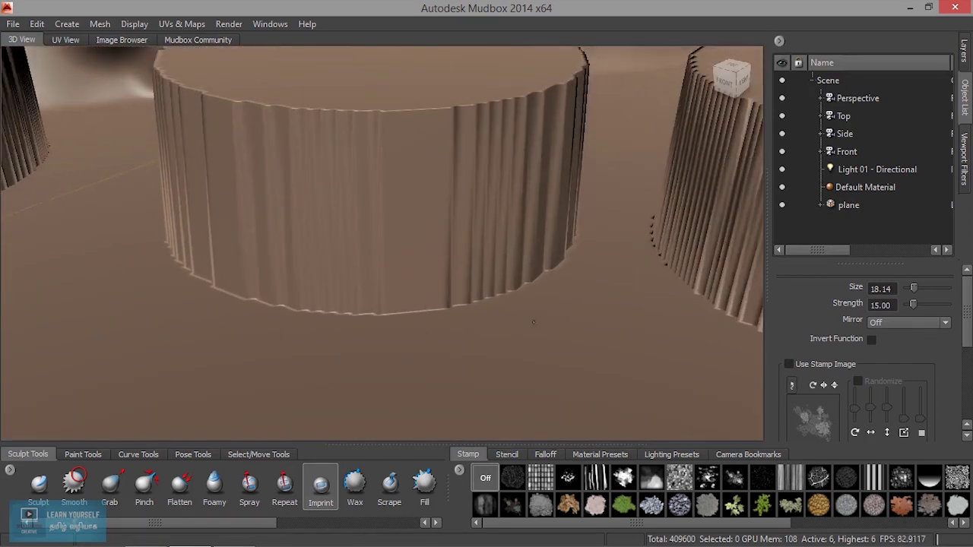
scroll(304, 319, down, 5)
alt+drag(293, 348, 381, 285)
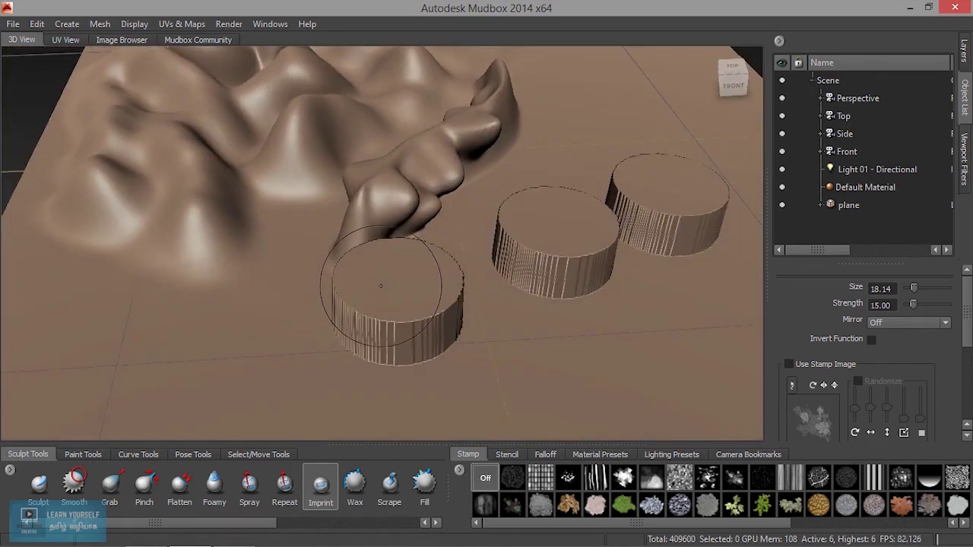
key(ctrl+z)
key(ctrl+z)
key(ctrl+z)
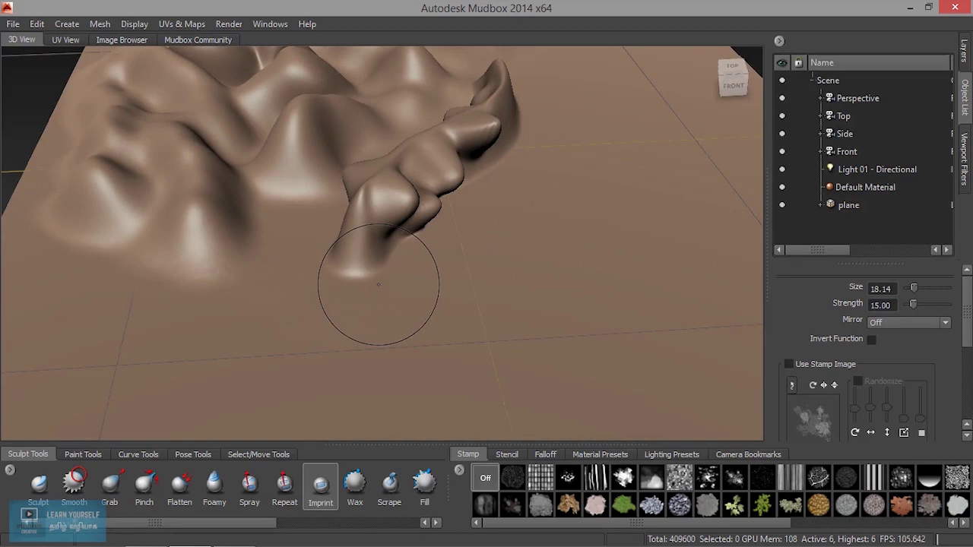
click(352, 488)
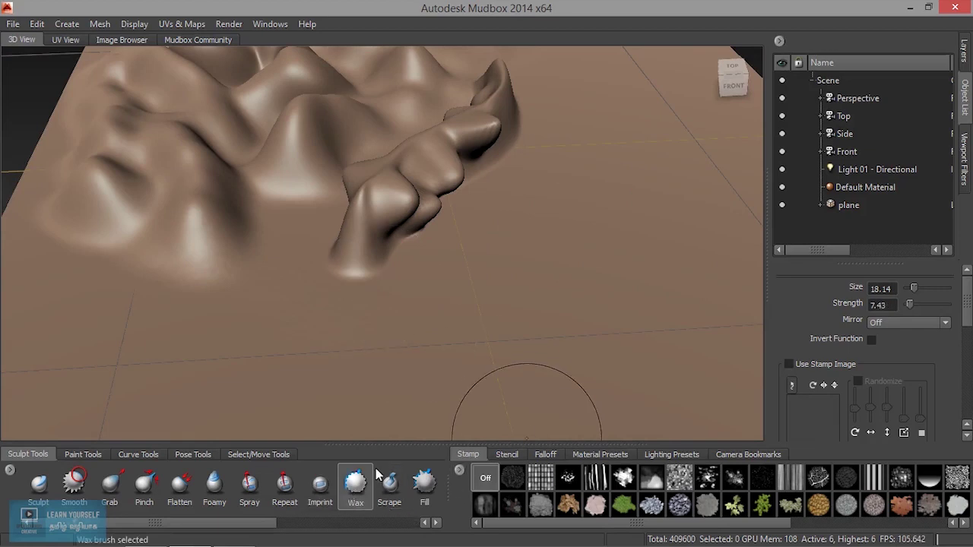
Step: Build up wax along the ridge's creased fold with the Wax brush at size 18.14, strength 7.43
alt+right_drag(304, 347, 449, 371)
mouse_move(449, 371)
alt+mouse_down()
mouse_move(299, 282)
mouse_move(322, 285)
alt+mouse_up()
mouse_move(152, 310)
alt+mouse_down()
mouse_move(281, 313)
mouse_move(293, 304)
mouse_move(202, 217)
mouse_move(130, 211)
mouse_move(365, 304)
alt+mouse_up()
mouse_move(426, 380)
mouse_down()
mouse_move(542, 347)
mouse_move(206, 233)
mouse_move(206, 174)
mouse_move(347, 148)
mouse_move(401, 189)
mouse_move(391, 205)
mouse_move(406, 232)
mouse_move(305, 280)
mouse_move(524, 335)
mouse_move(464, 122)
mouse_move(265, 104)
mouse_move(121, 259)
mouse_move(167, 365)
mouse_move(426, 243)
mouse_move(357, 236)
mouse_up()
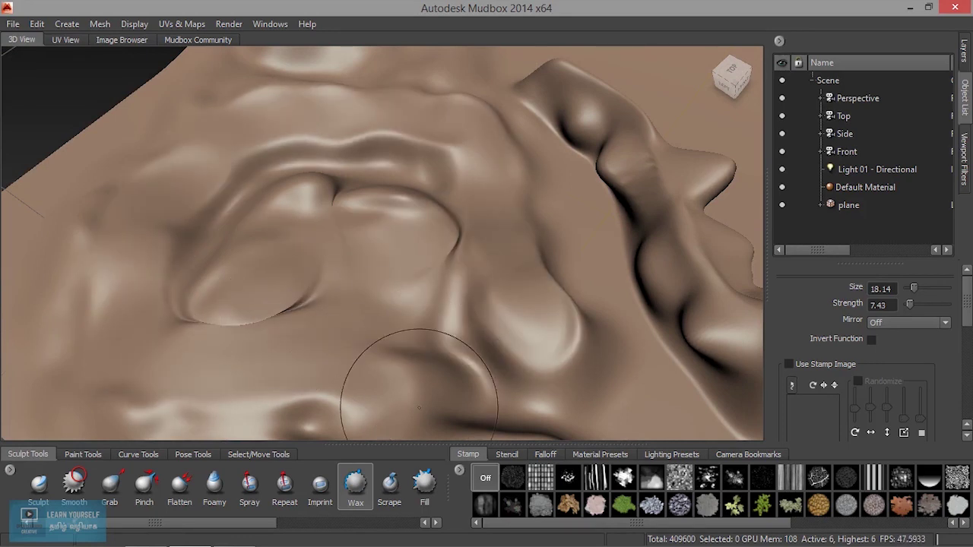
drag(239, 522, 325, 523)
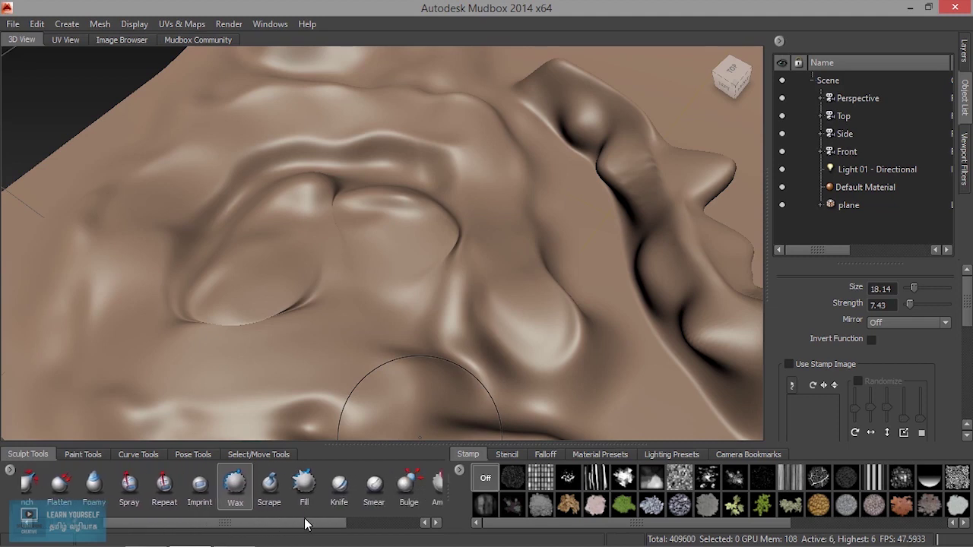
Step: Scrape the bulge flatter with a sharper edge, then along the dark crease, then add ridged texture to the left bulge
click(244, 486)
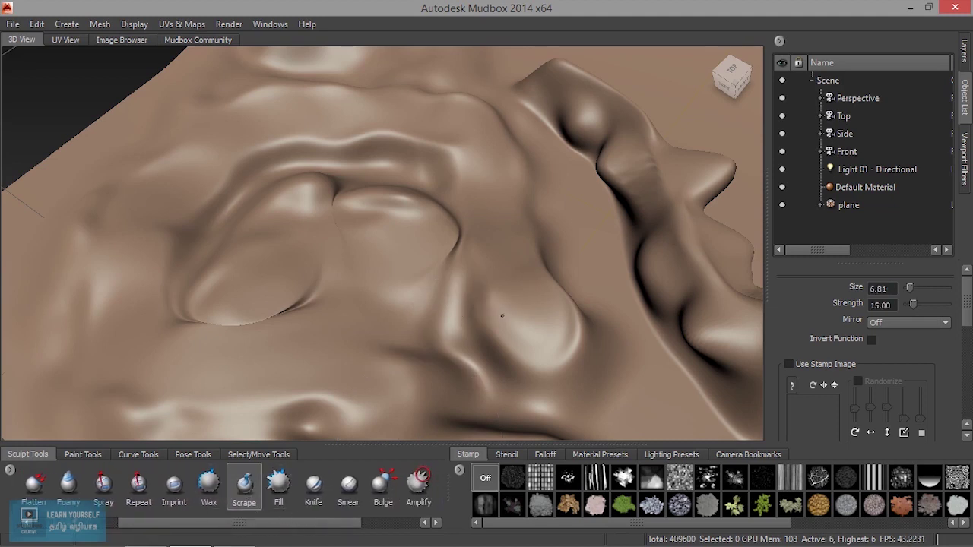
mouse_move(484, 307)
mouse_down()
mouse_move(574, 347)
mouse_move(576, 325)
mouse_up()
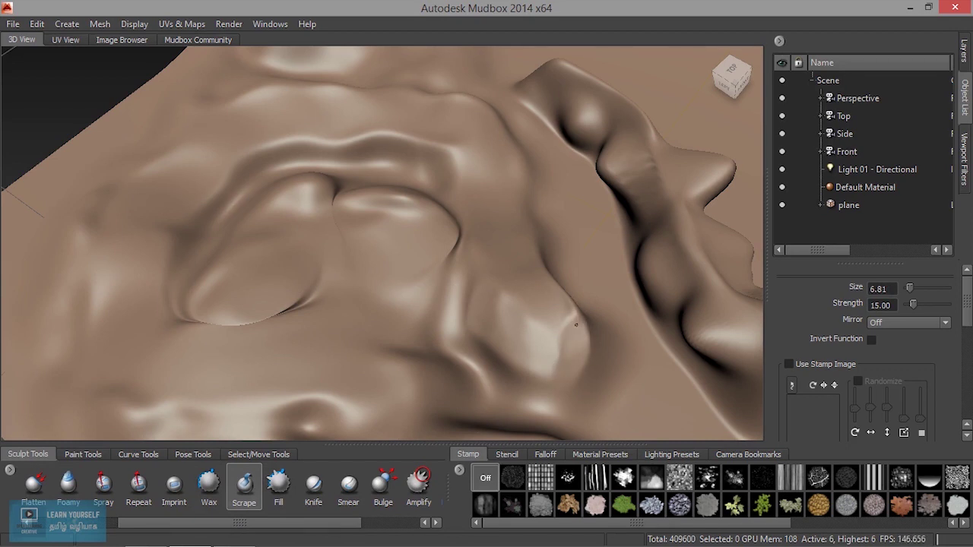
drag(672, 230, 648, 247)
alt+drag(630, 294, 467, 282)
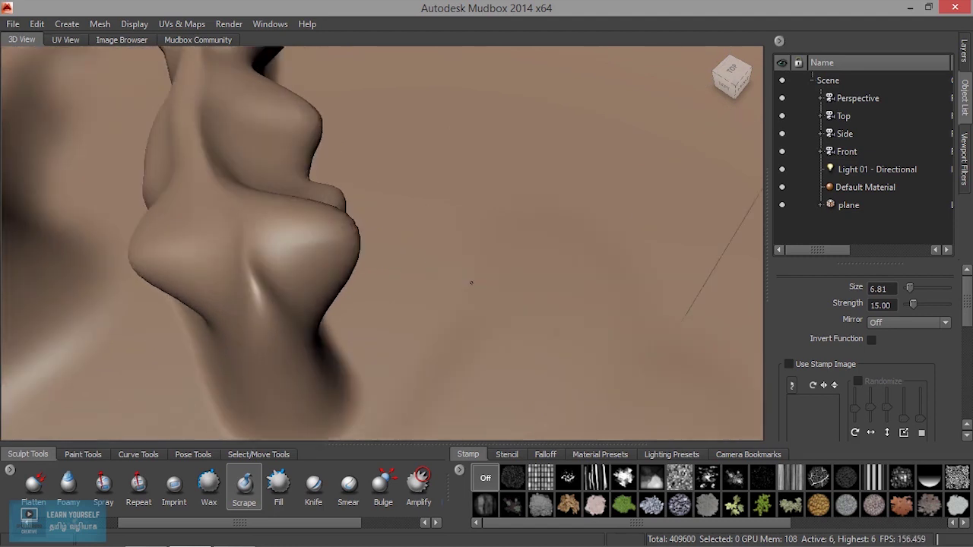
mouse_move(310, 239)
mouse_down()
mouse_move(145, 224)
mouse_move(129, 263)
mouse_up()
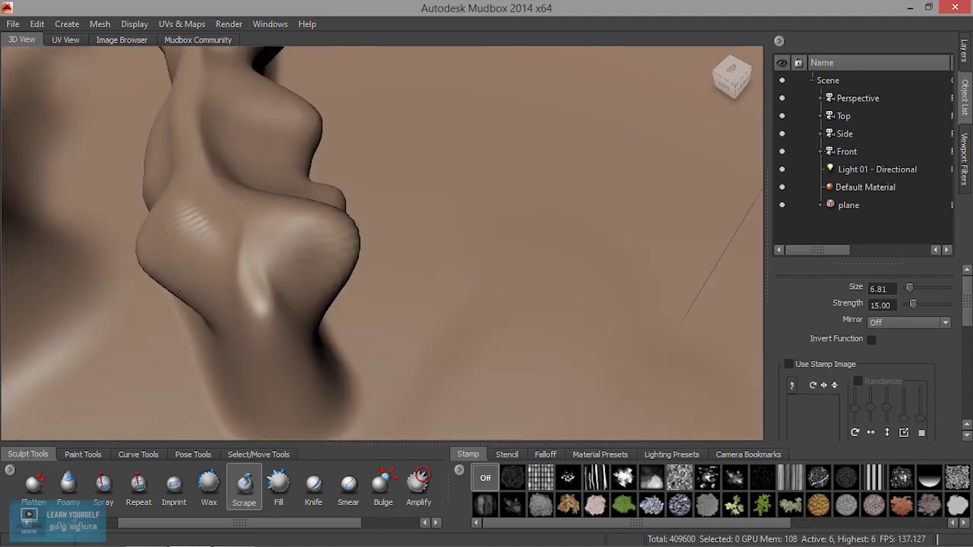
Step: Build up the dark crease under the ridge with repeated Fill strokes until the hollow is shallower
click(287, 500)
mouse_move(251, 271)
alt+mouse_down()
mouse_move(304, 282)
mouse_move(456, 266)
mouse_move(434, 228)
mouse_move(461, 294)
alt+mouse_up()
mouse_move(473, 352)
mouse_down()
mouse_move(445, 347)
mouse_move(536, 296)
mouse_up()
mouse_move(517, 384)
mouse_down()
mouse_move(360, 383)
mouse_move(299, 338)
mouse_up()
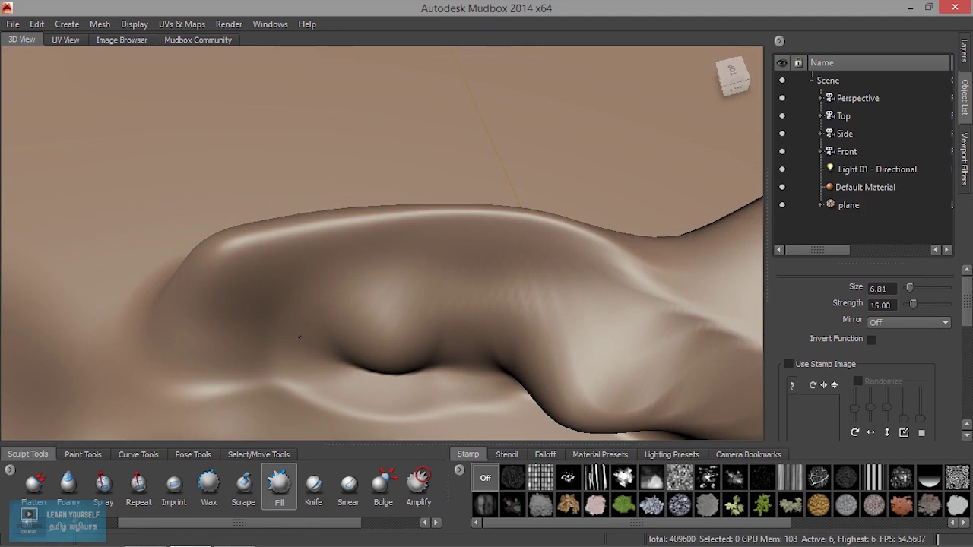
mouse_move(482, 329)
mouse_down()
mouse_move(440, 330)
mouse_move(415, 393)
mouse_move(357, 383)
mouse_move(387, 382)
mouse_move(403, 416)
mouse_up()
mouse_move(314, 319)
mouse_down()
mouse_move(266, 335)
mouse_move(323, 338)
mouse_up()
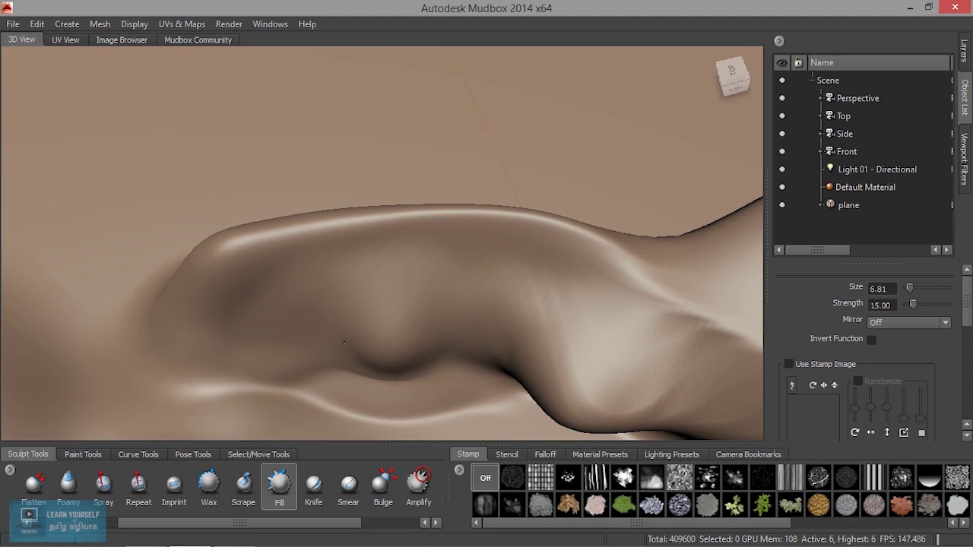
drag(433, 361, 389, 299)
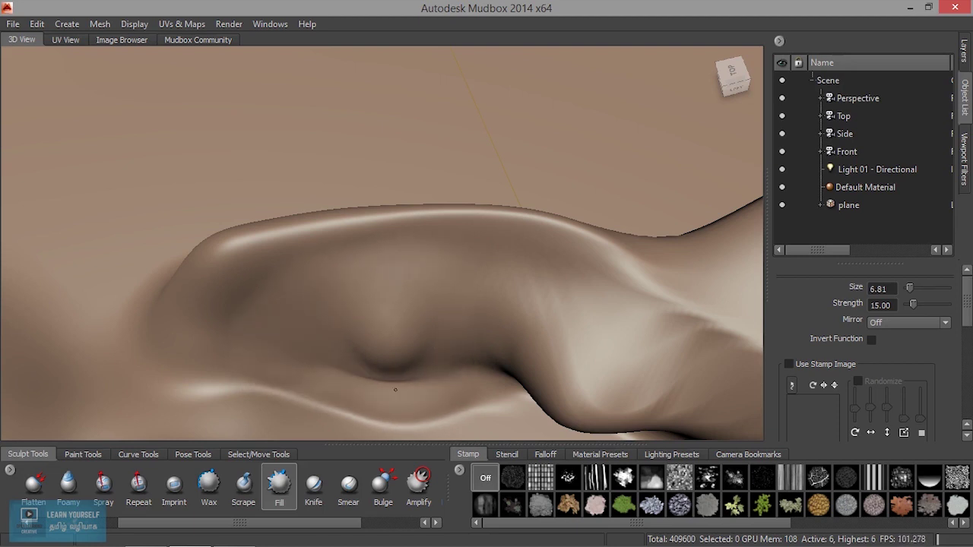
alt+drag(495, 395, 471, 381)
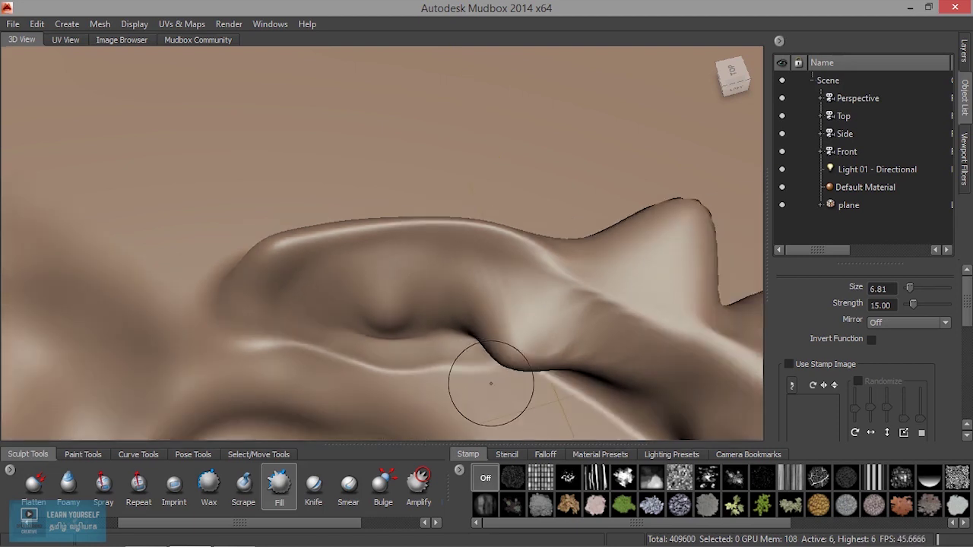
alt+drag(510, 304, 412, 401)
click(325, 486)
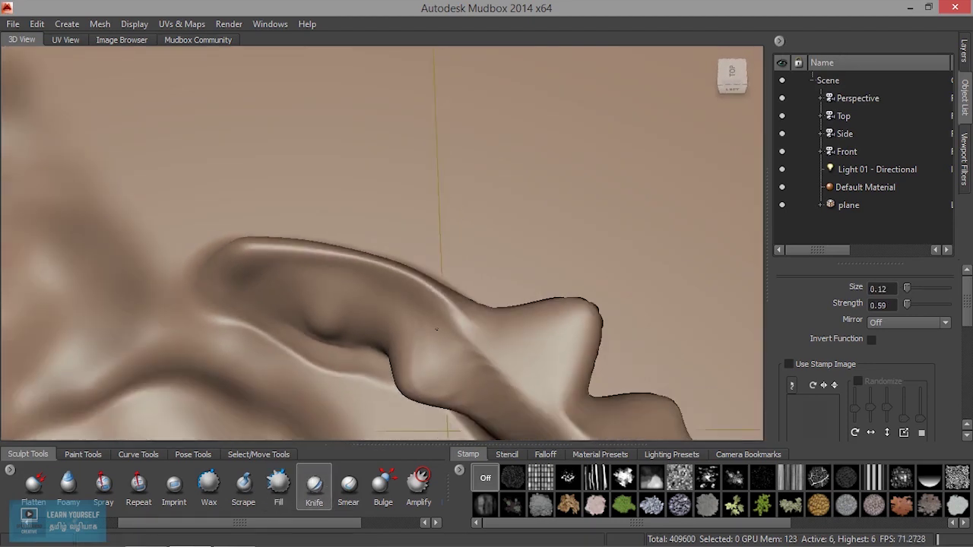
Step: Shrink the Knife brush and zoom in on the flat plane beside the ridge
alt+drag(396, 319, 475, 315)
mouse_move(473, 202)
alt+mouse_down()
mouse_move(542, 213)
mouse_move(474, 196)
mouse_move(419, 126)
alt+mouse_up()
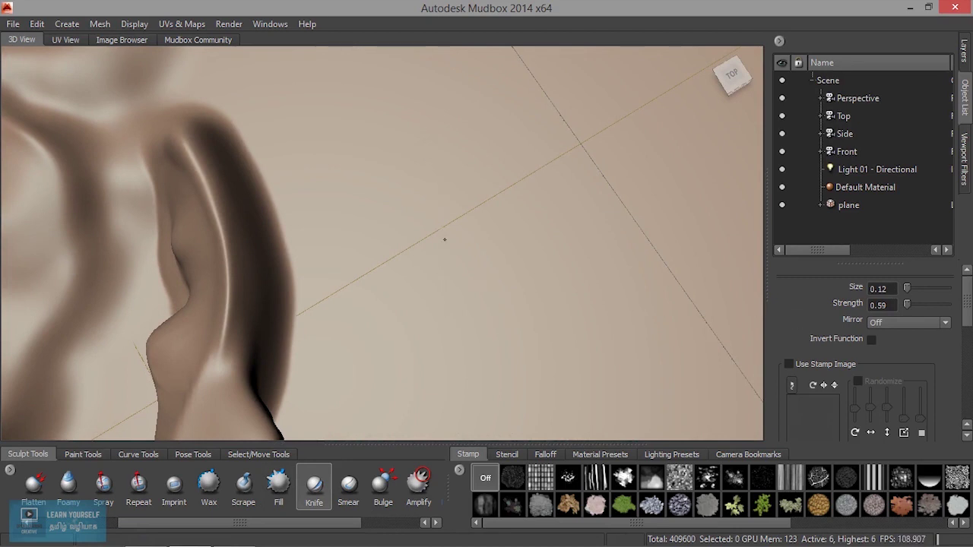
drag(445, 234, 445, 234)
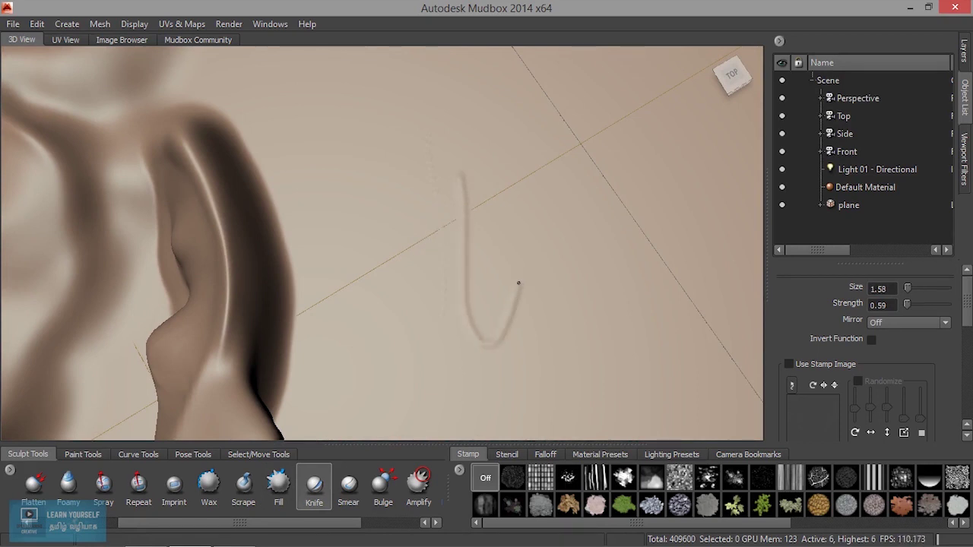
alt+right_drag(540, 202, 597, 293)
alt+middle_drag(597, 293, 490, 239)
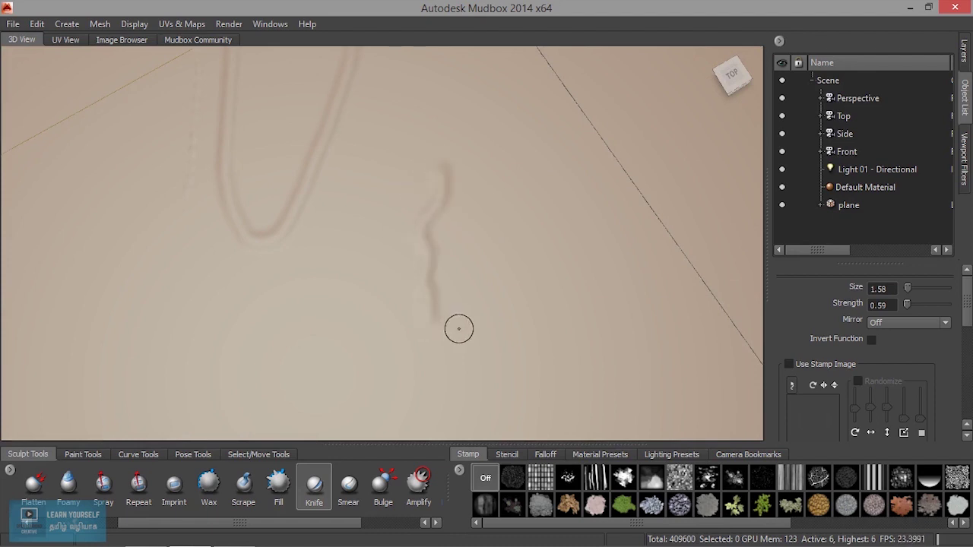
Step: Carve a wavy groove, then at strength 5.11 cut several deep scratches into the plane
mouse_move(516, 219)
mouse_down()
mouse_move(491, 319)
mouse_move(496, 371)
mouse_up()
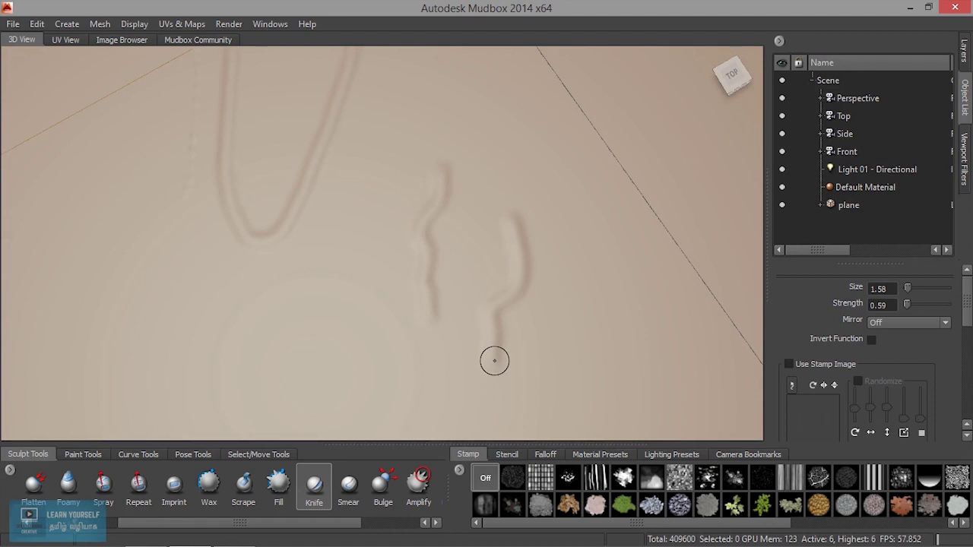
drag(473, 275, 571, 287)
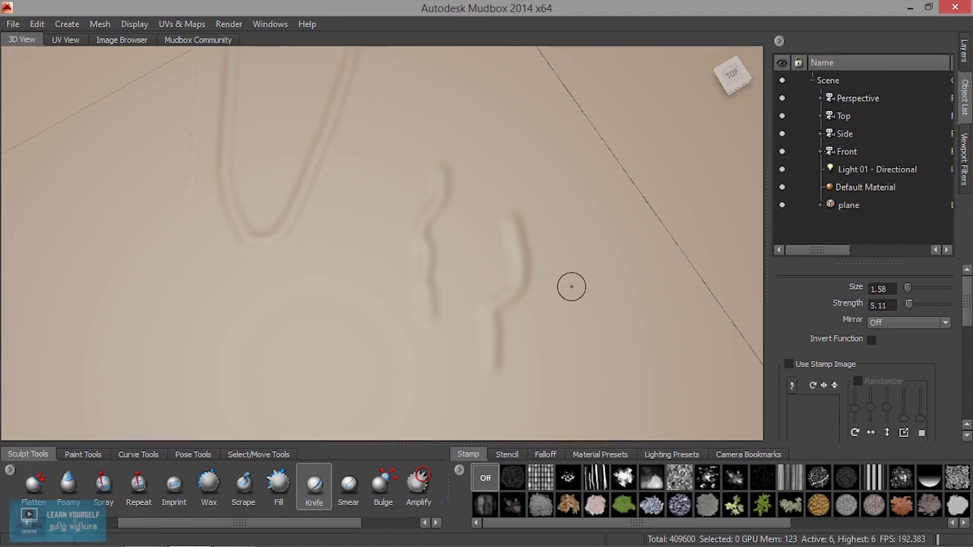
drag(537, 153, 548, 313)
drag(389, 259, 383, 344)
mouse_move(476, 328)
alt+mouse_down()
mouse_move(410, 269)
mouse_move(362, 294)
mouse_move(323, 241)
mouse_move(384, 233)
alt+mouse_up()
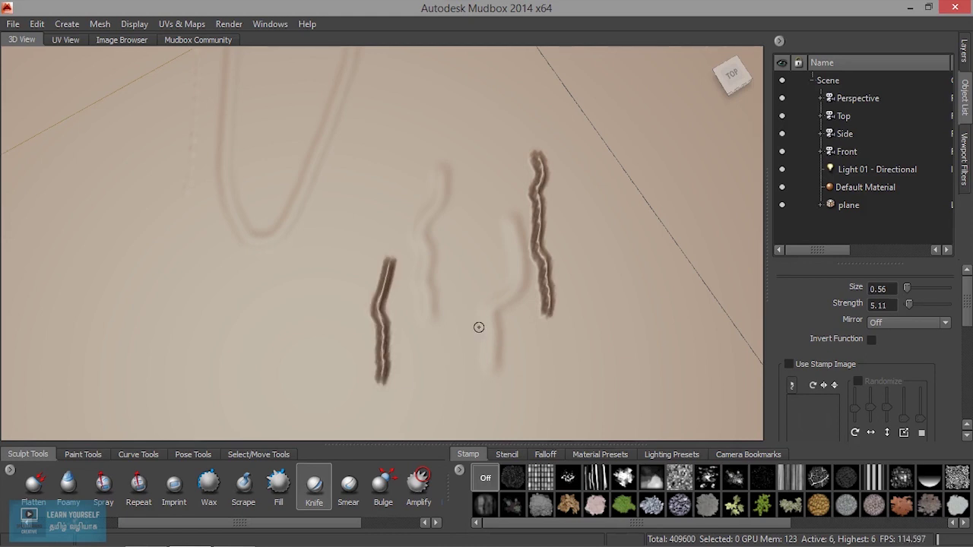
drag(338, 522, 476, 517)
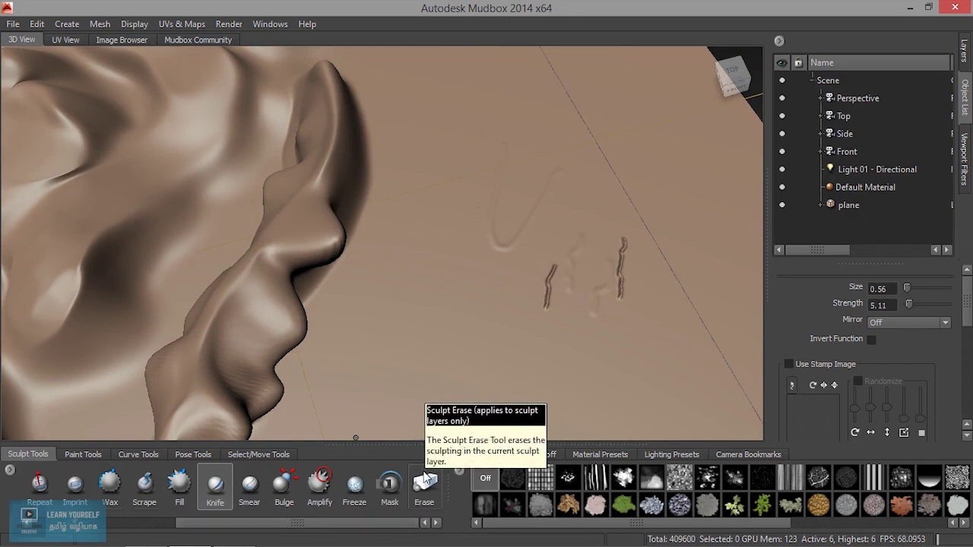
Step: Smear over the faint scratches, then undo the last smear stroke
click(250, 485)
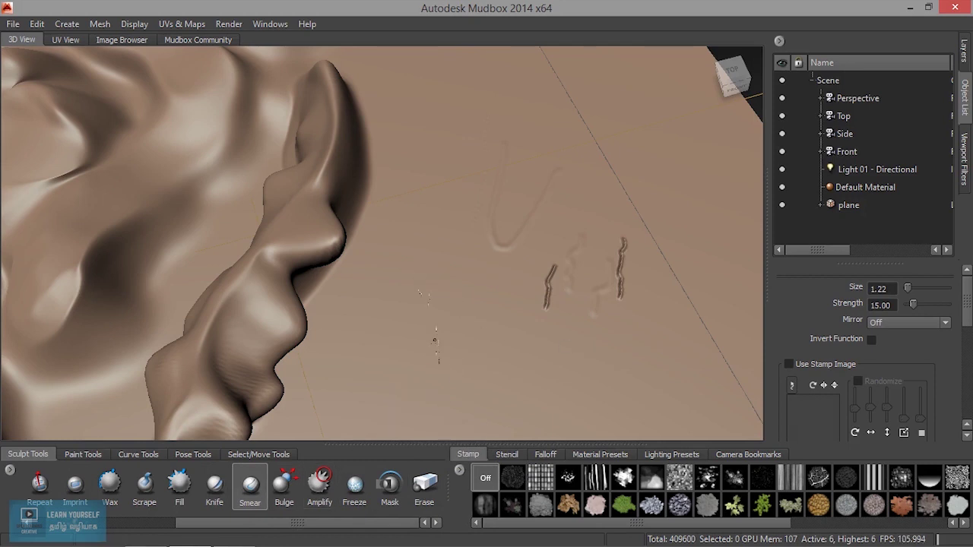
alt+drag(410, 297, 562, 319)
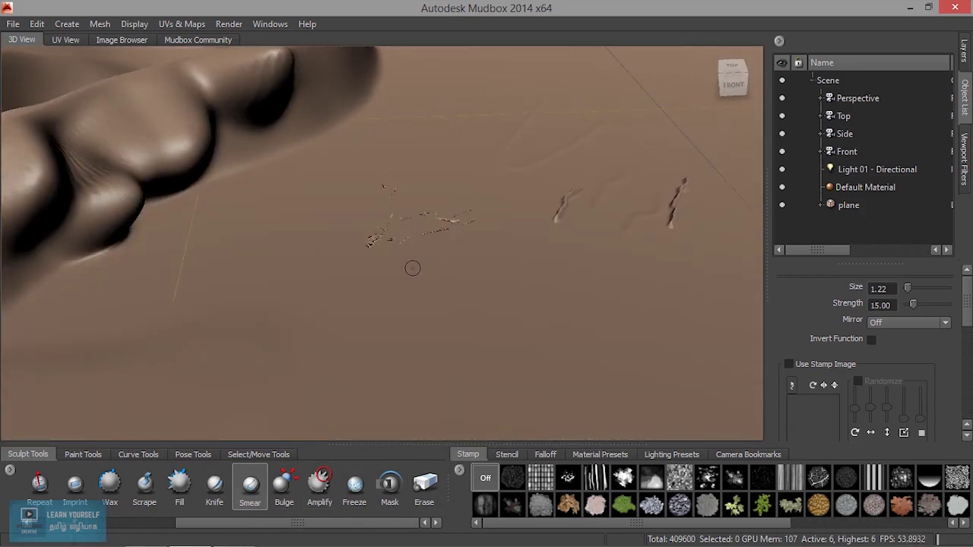
key(ctrl+z)
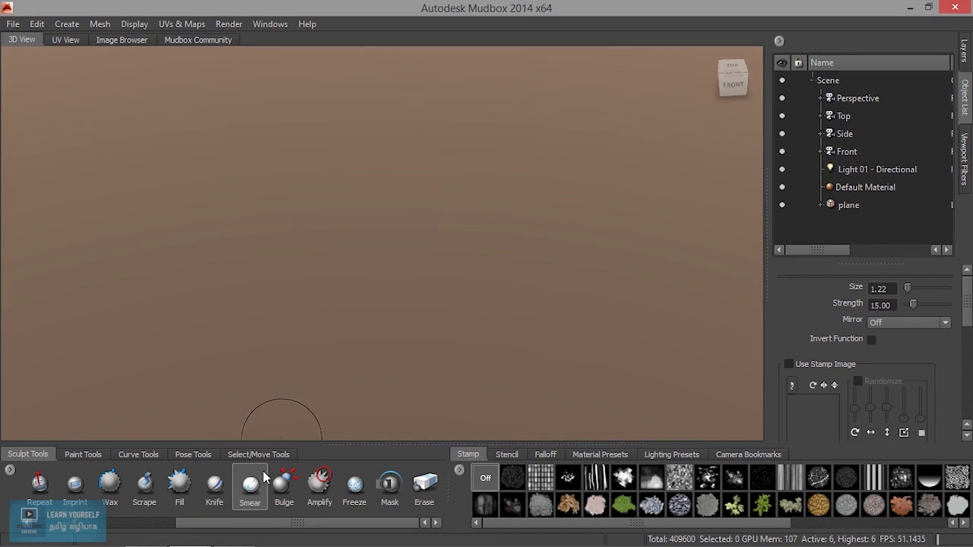
Step: Push a large bulge with the Bulge brush, then undo it
click(282, 486)
drag(398, 243, 185, 362)
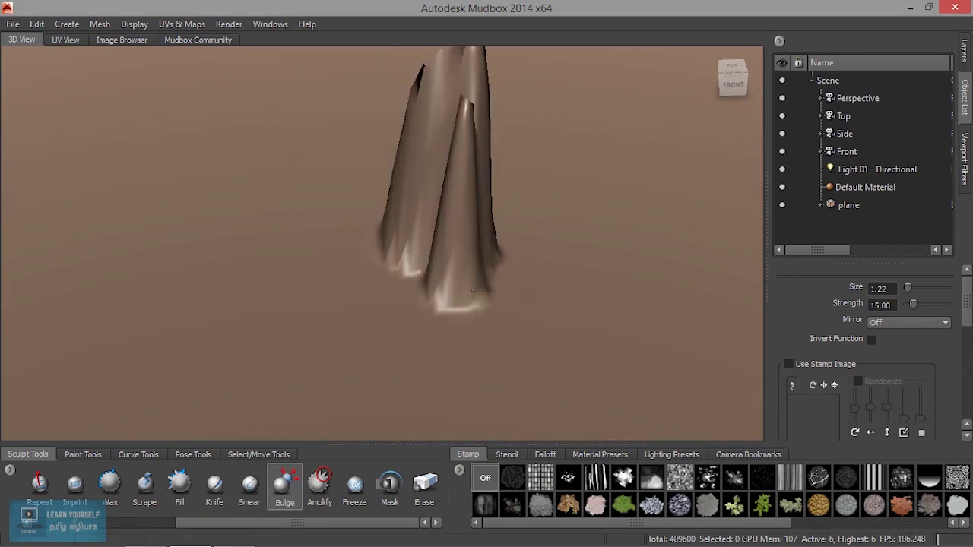
key(ctrl+z)
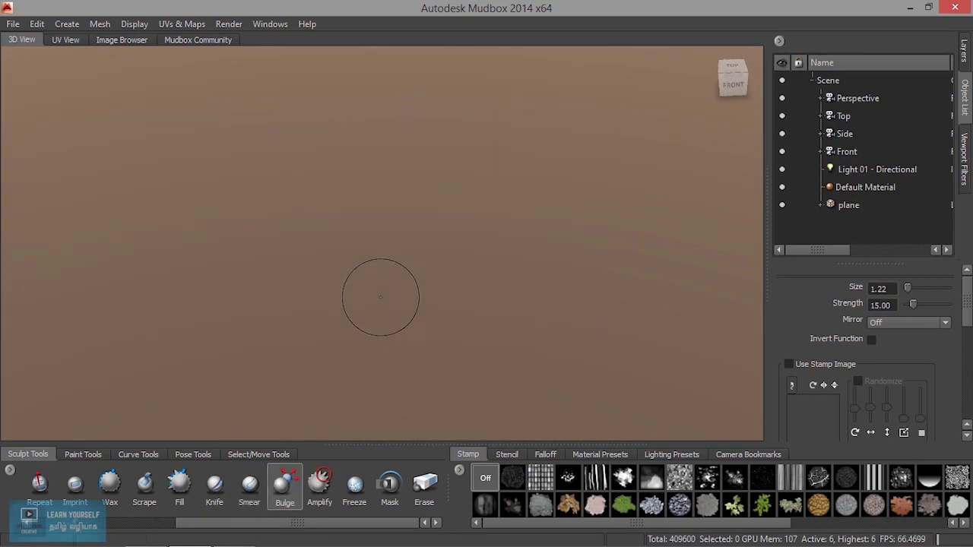
Step: Select the Amplify brush and tumble the view back to the ridge and carved grooves
click(320, 483)
mouse_move(407, 314)
alt+mouse_down()
mouse_move(395, 282)
mouse_move(390, 322)
alt+mouse_up()
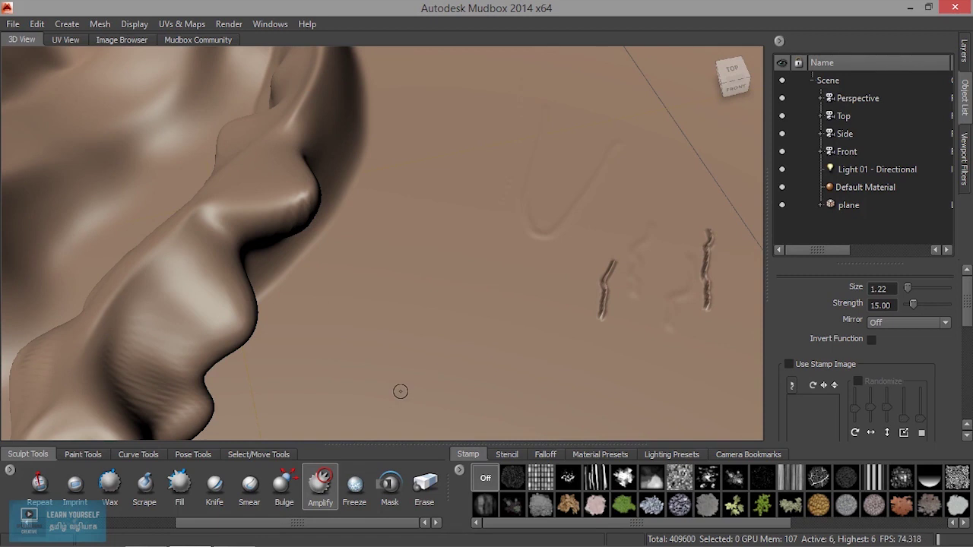